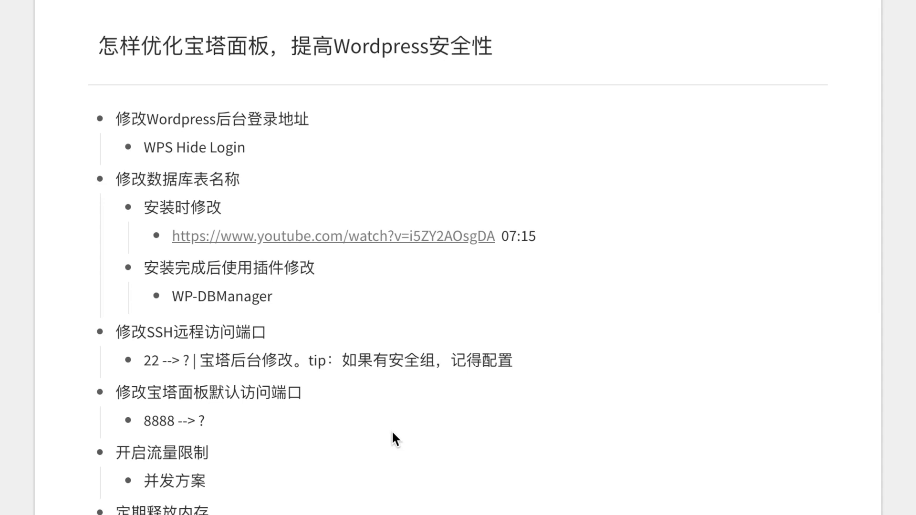
pyautogui.moveTo(102, 45); pyautogui.dragTo(472, 46)
pyautogui.click(503, 480)
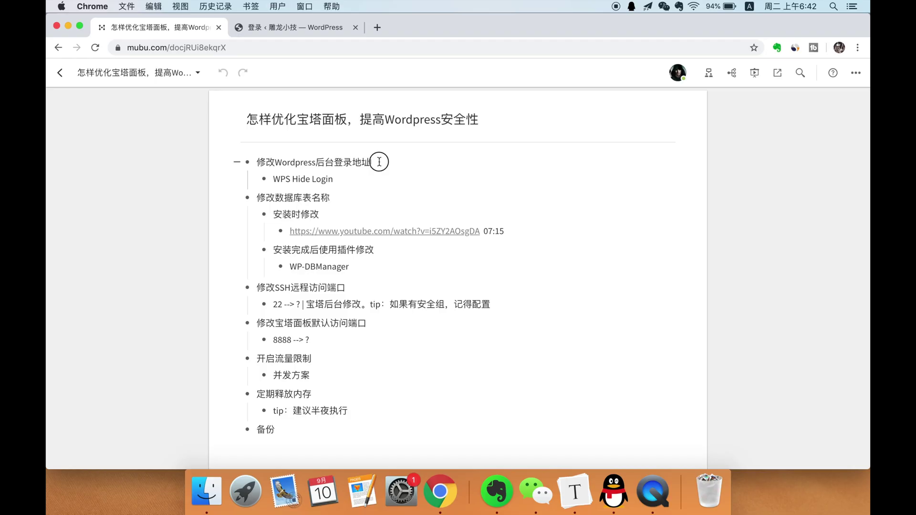
pyautogui.moveTo(379, 160); pyautogui.dragTo(281, 160)
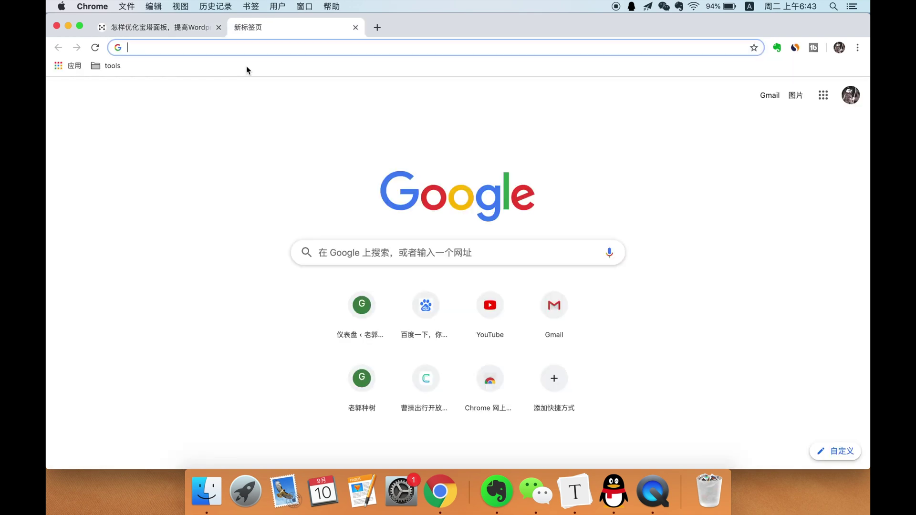
# - Open the site's default admin address test.guozh.net/wp-admin/ to view the login page
pyautogui.write('test.guozh.net/w')
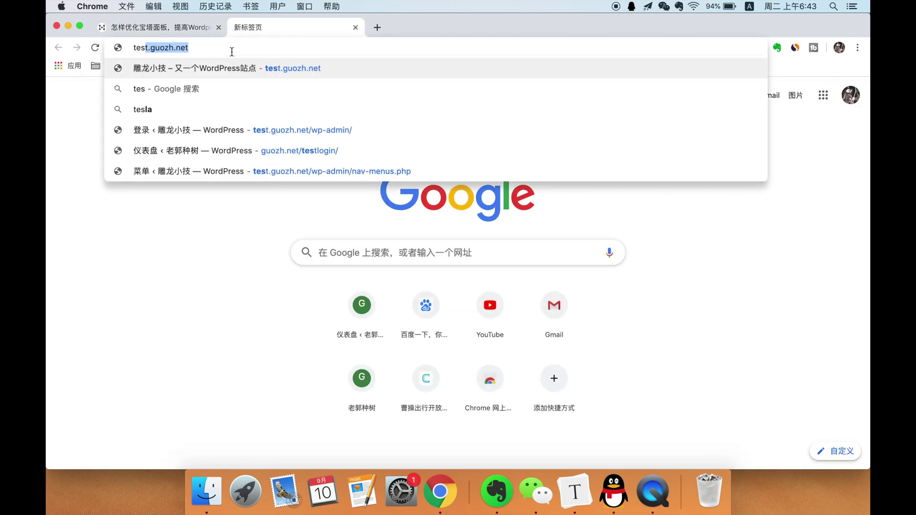
pyautogui.write('p-admin/')
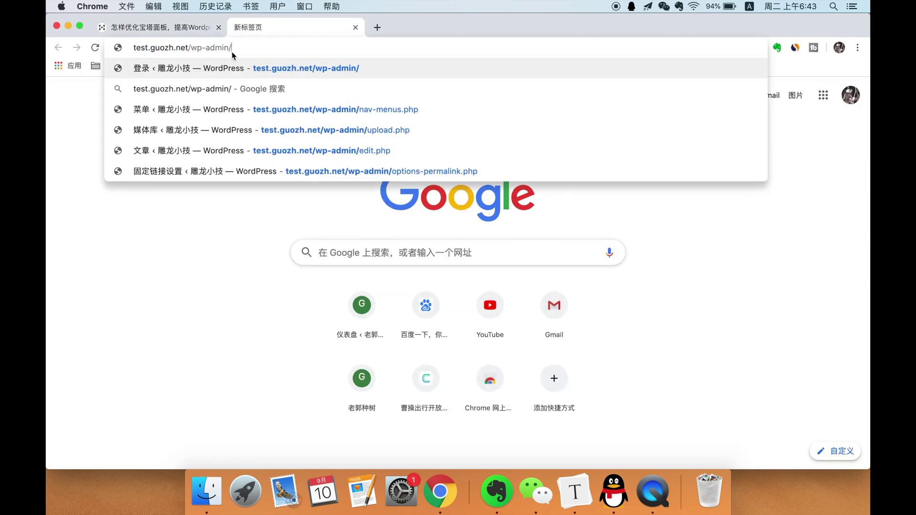
pyautogui.press('Return')
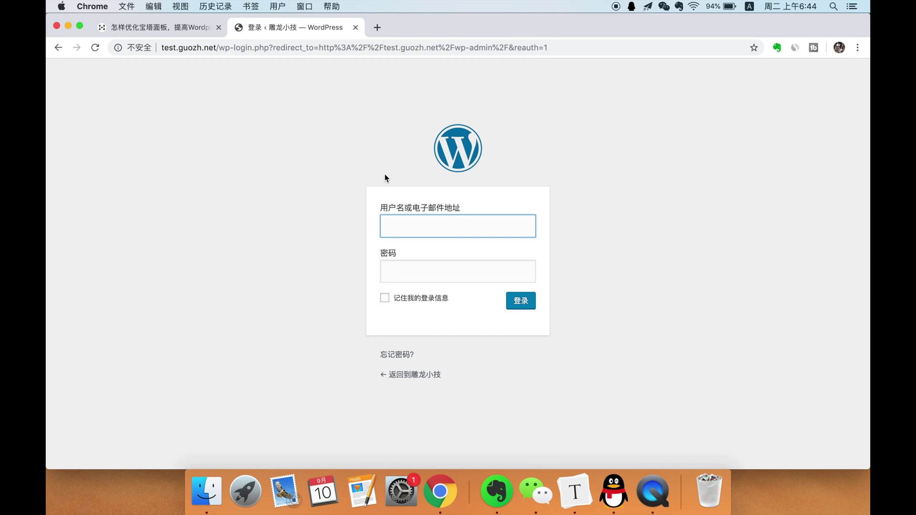
# - Check the login-address plugin noted in the outline, and open the WPS Hide Login settings from the WordPress plugin list
pyautogui.click(199, 33)
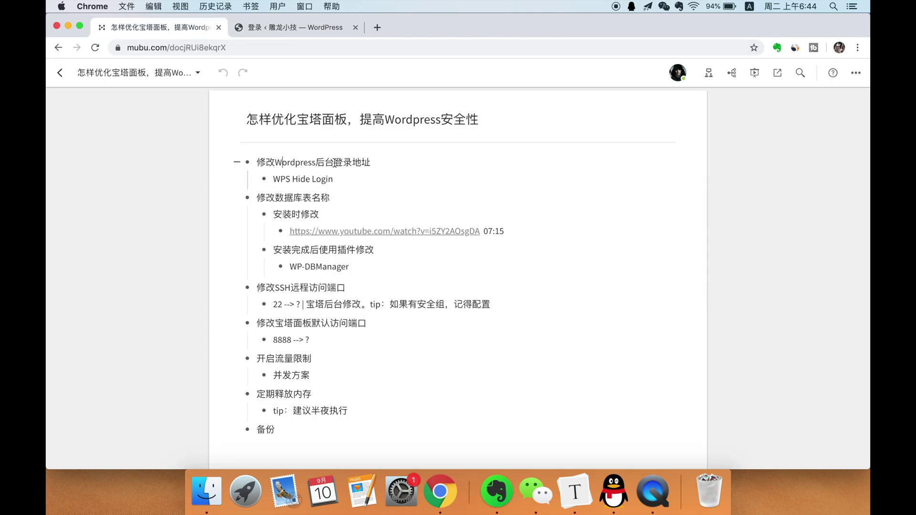
pyautogui.moveTo(334, 179); pyautogui.dragTo(276, 176)
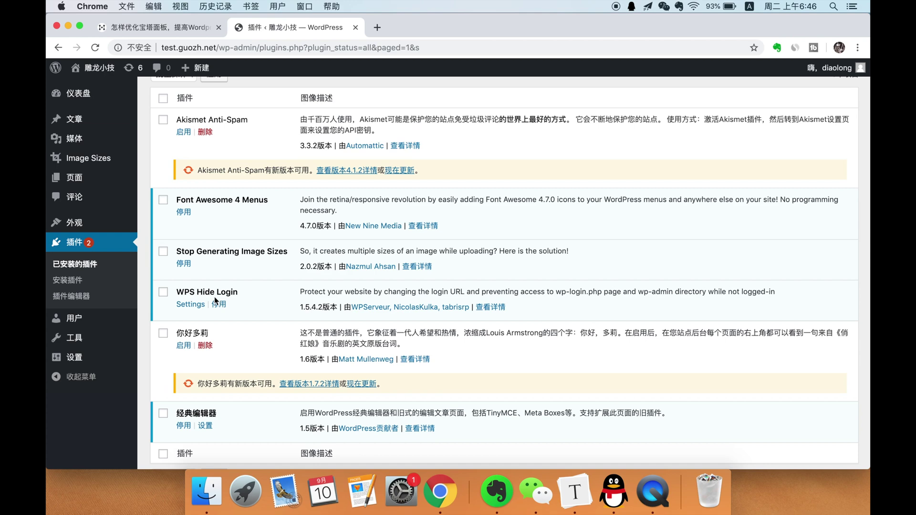
pyautogui.moveTo(132, 322)
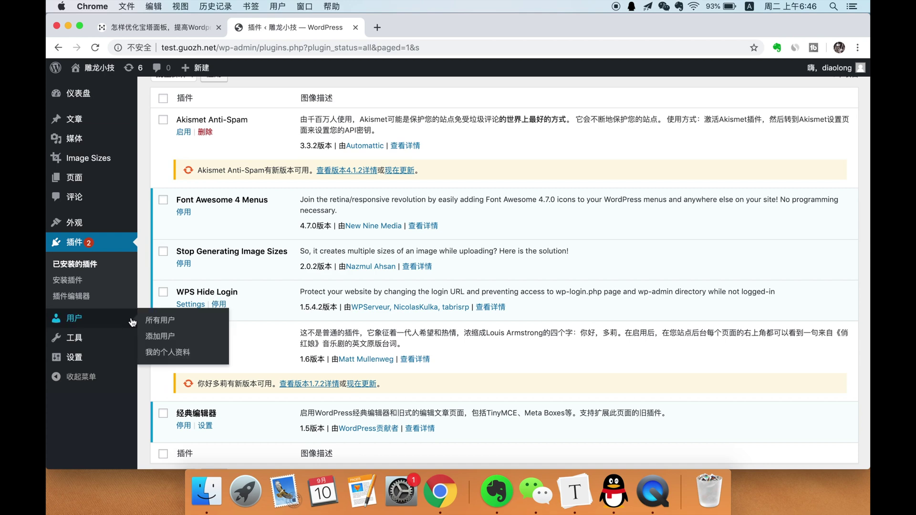
pyautogui.click(190, 304)
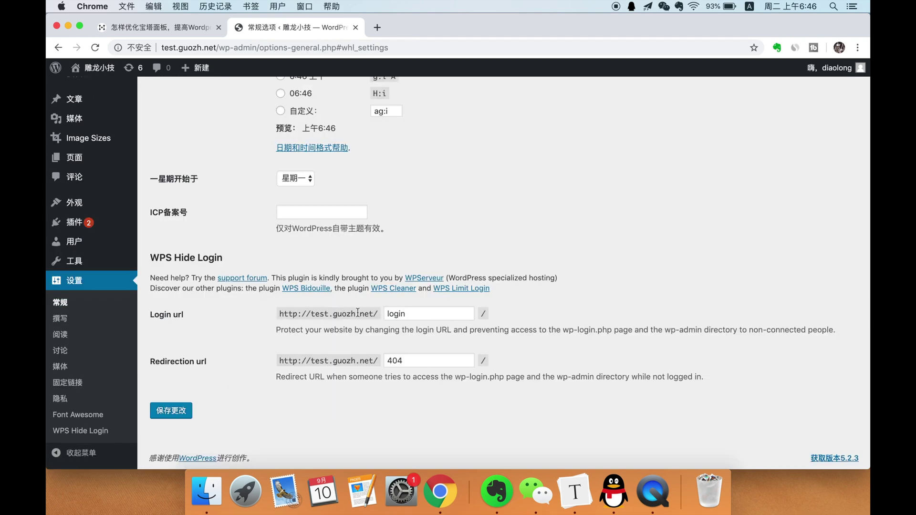
# - Enter mylogins as the WPS Hide Login login URL and look over the redirection URL option
pyautogui.doubleClick(411, 314)
pyautogui.press('BackSpace')
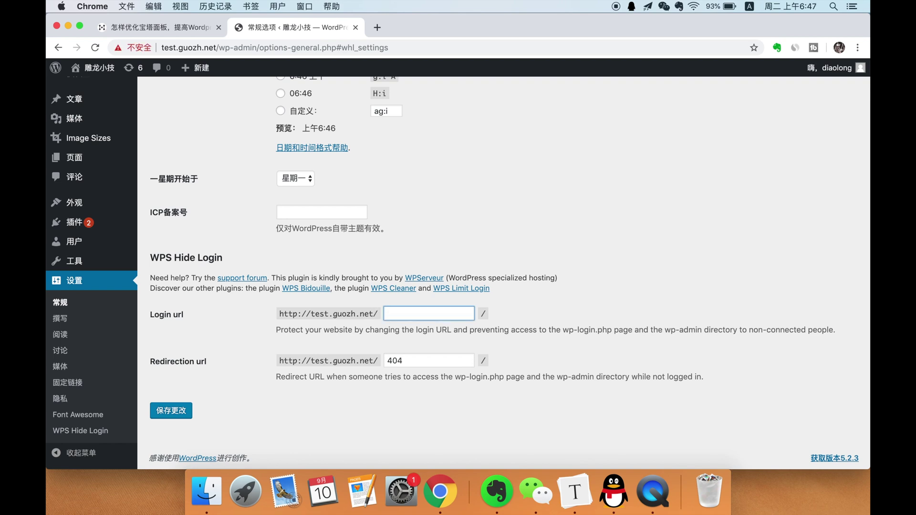
pyautogui.write('mylogins')
pyautogui.click(543, 376)
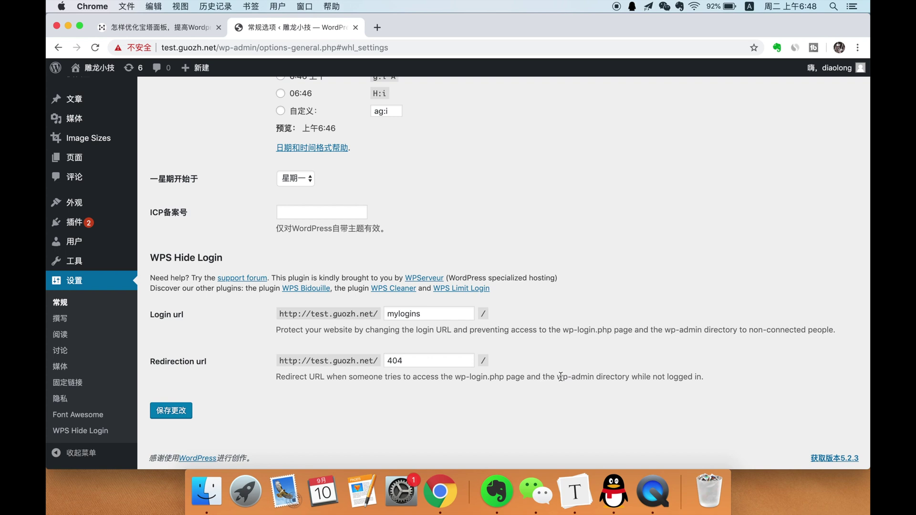
pyautogui.moveTo(556, 375); pyautogui.dragTo(591, 375)
pyautogui.click(427, 366)
# - Upload 123.jpeg from the 下载 folder to the WordPress media library
pyautogui.click(206, 491)
pyautogui.doubleClick(363, 173)
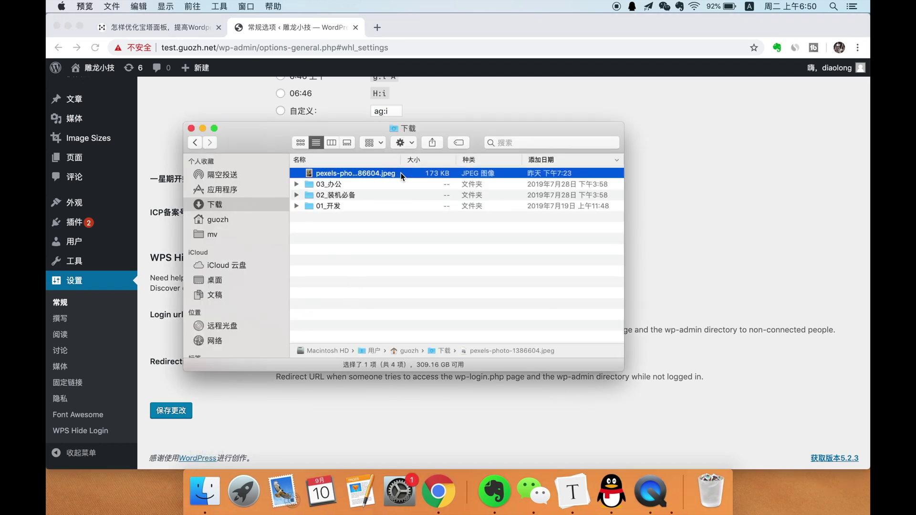
pyautogui.moveTo(290, 37); pyautogui.dragTo(377, 35)
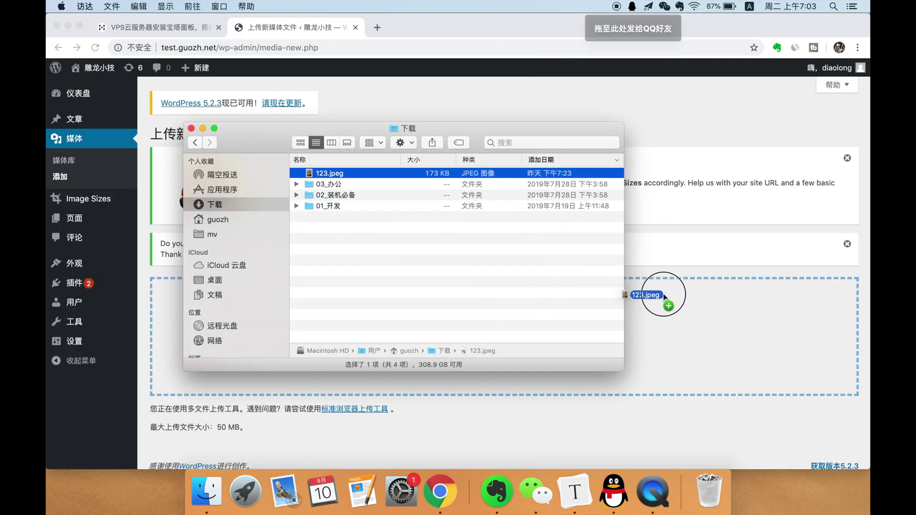
pyautogui.moveTo(663, 294); pyautogui.dragTo(664, 294)
# - Create a new WordPress page titled mdzz
pyautogui.moveTo(88, 220)
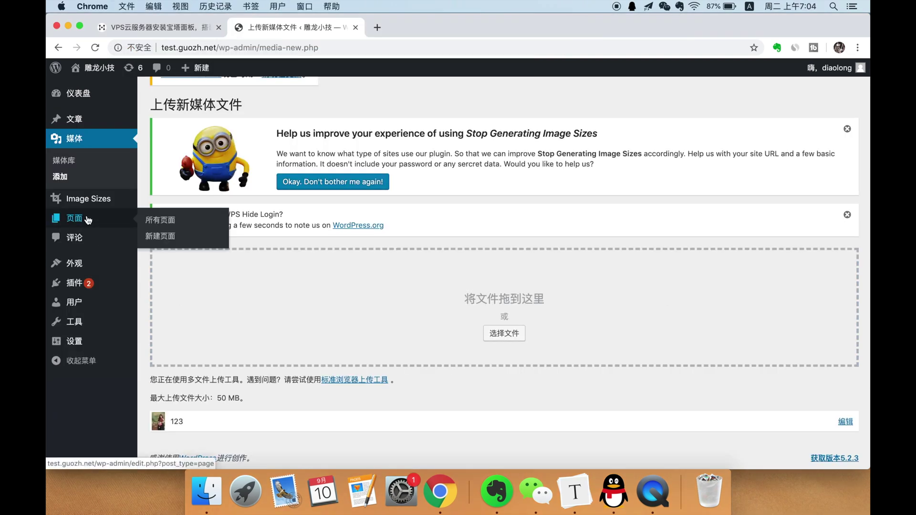
pyautogui.click(155, 221)
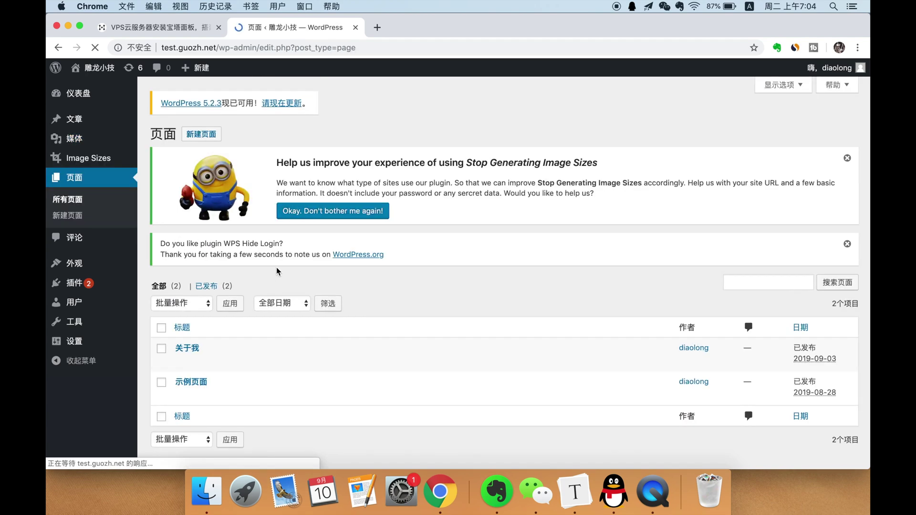
pyautogui.click(67, 216)
pyautogui.write('mdzz')
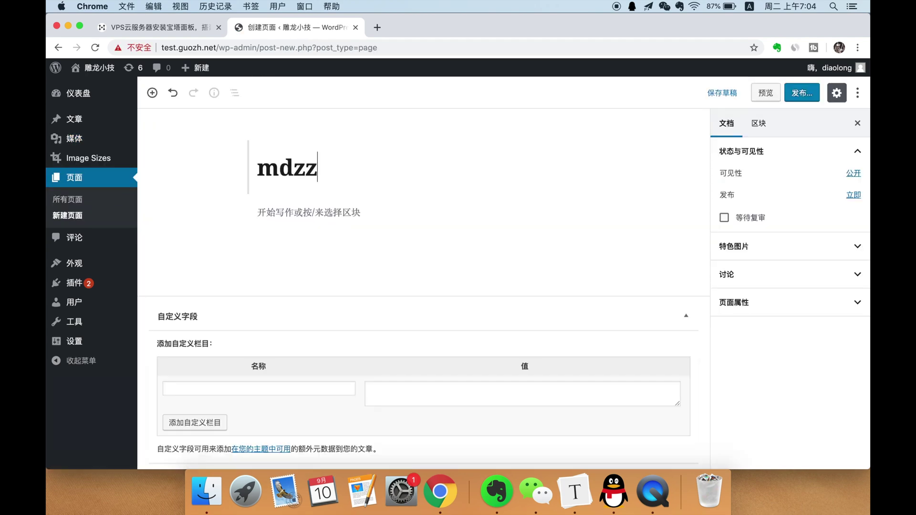
# - Insert 123.jpeg from the media library as an image in the body of the mdzz page
pyautogui.click(310, 235)
pyautogui.click(299, 216)
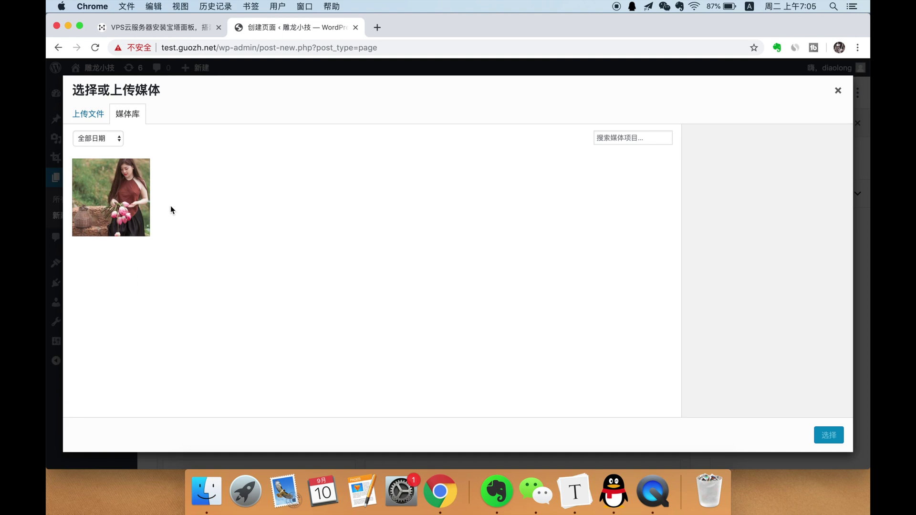
pyautogui.click(129, 200)
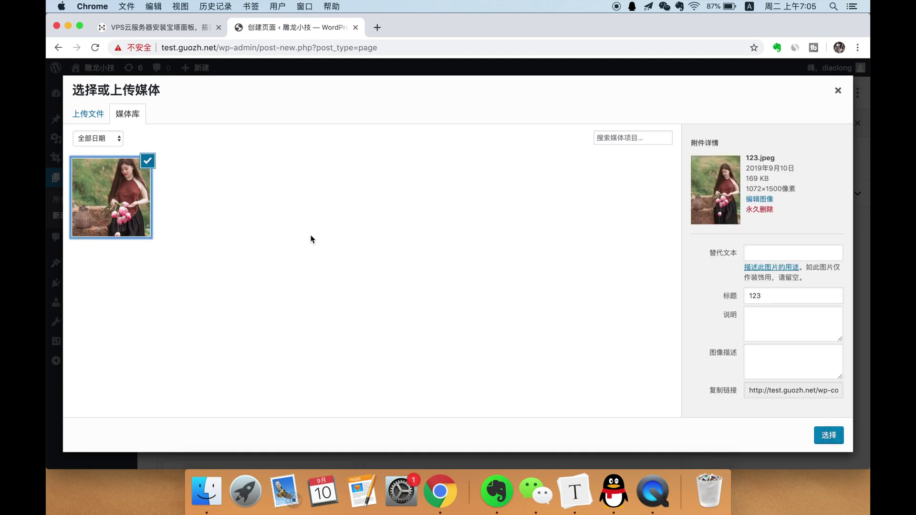
pyautogui.click(828, 436)
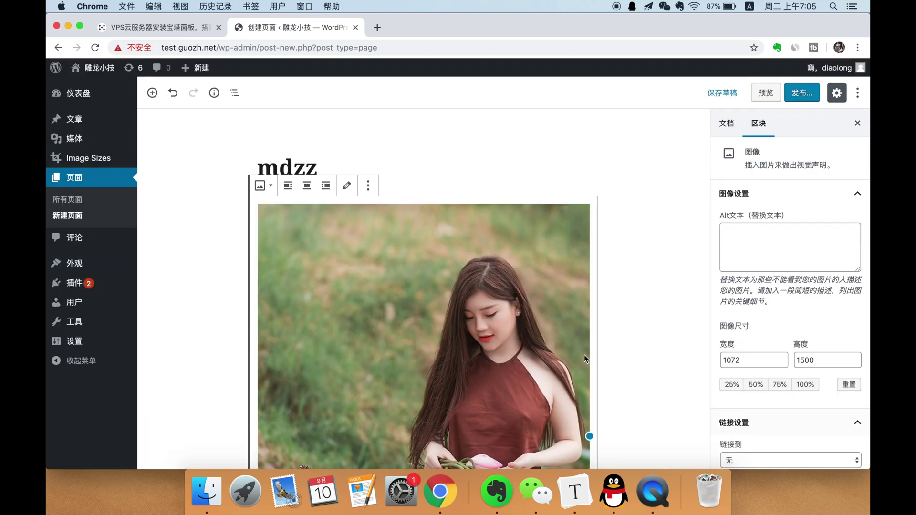
pyautogui.scroll(-2, 439, 291)
# - Check the mdzz page's permalink and publish the page
pyautogui.click(648, 305)
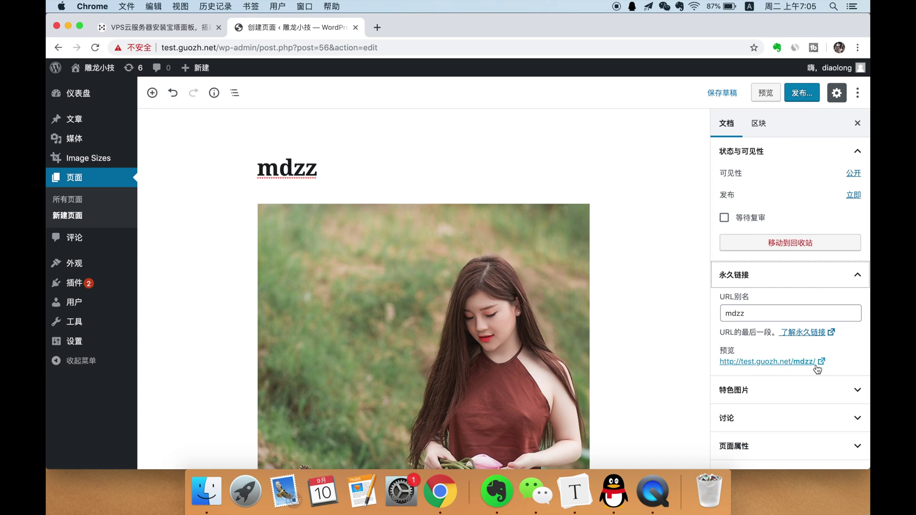
pyautogui.click(802, 93)
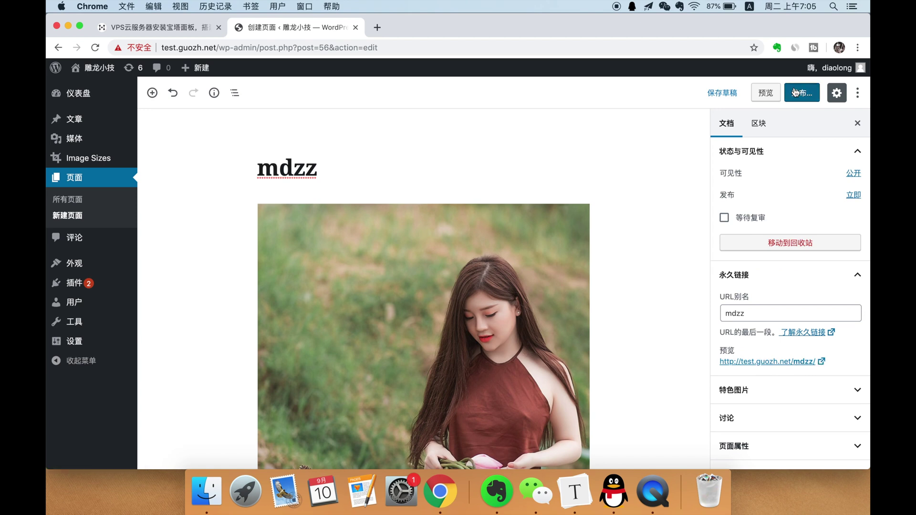
pyautogui.click(805, 97)
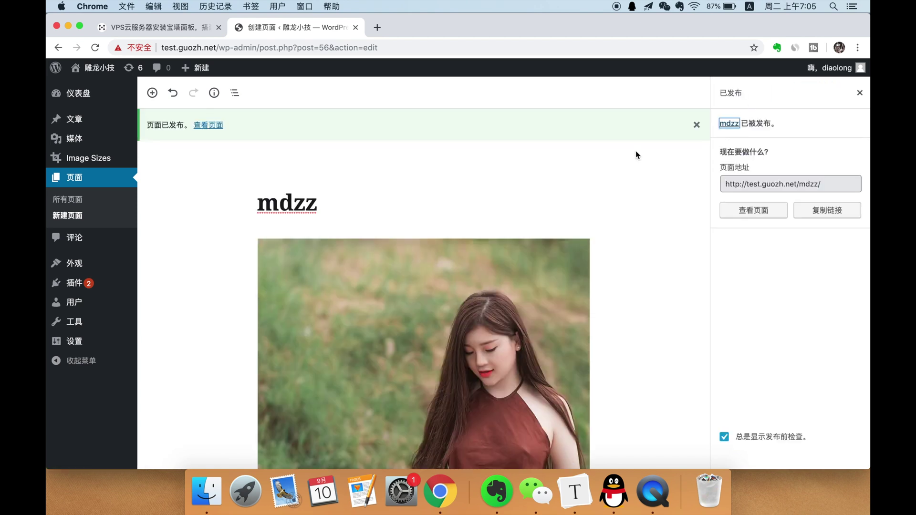
# - Open the WPS Hide Login settings and set the redirection URL to mdzz
pyautogui.moveTo(74, 341)
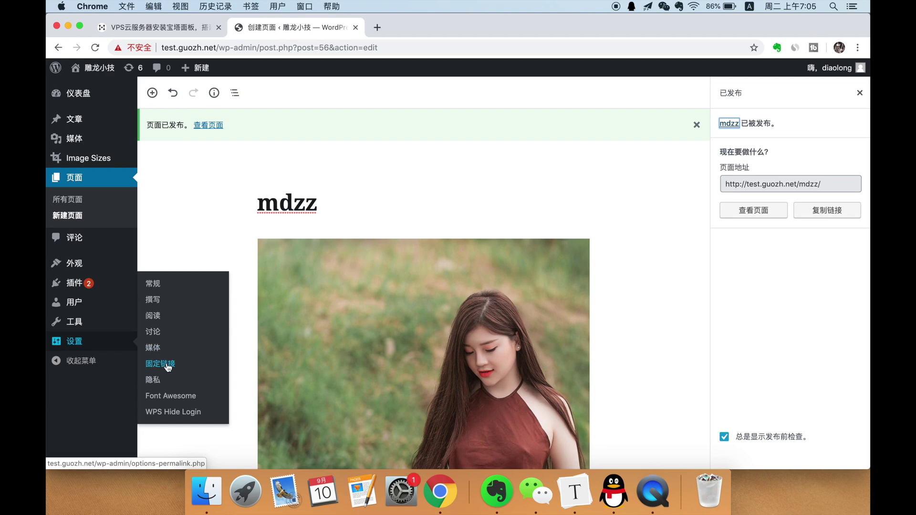
pyautogui.click(169, 413)
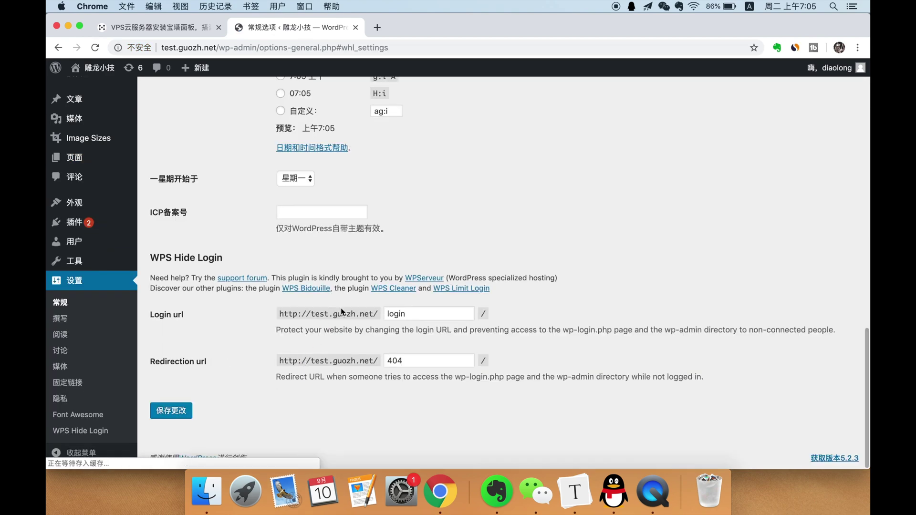
pyautogui.doubleClick(410, 358)
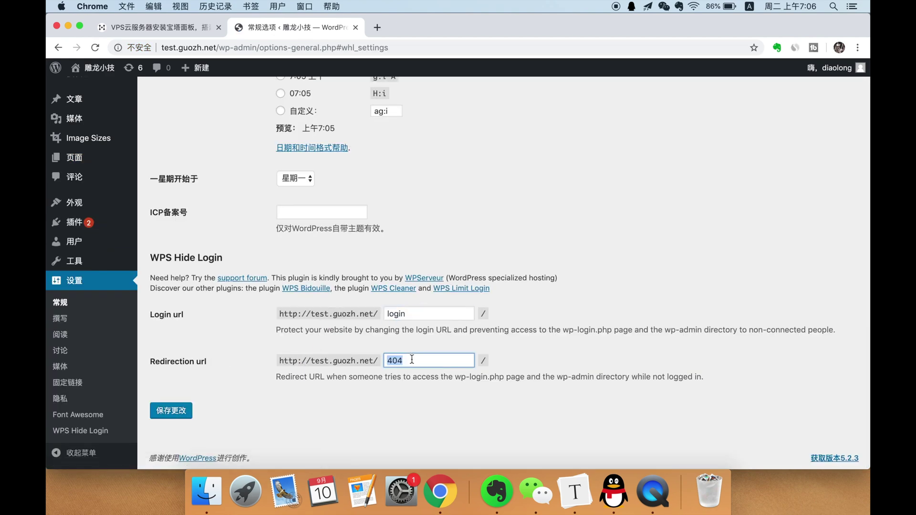
pyautogui.press('BackSpace')
# - Set the WPS Hide Login login URL to mylogins and save the changes
pyautogui.doubleClick(411, 315)
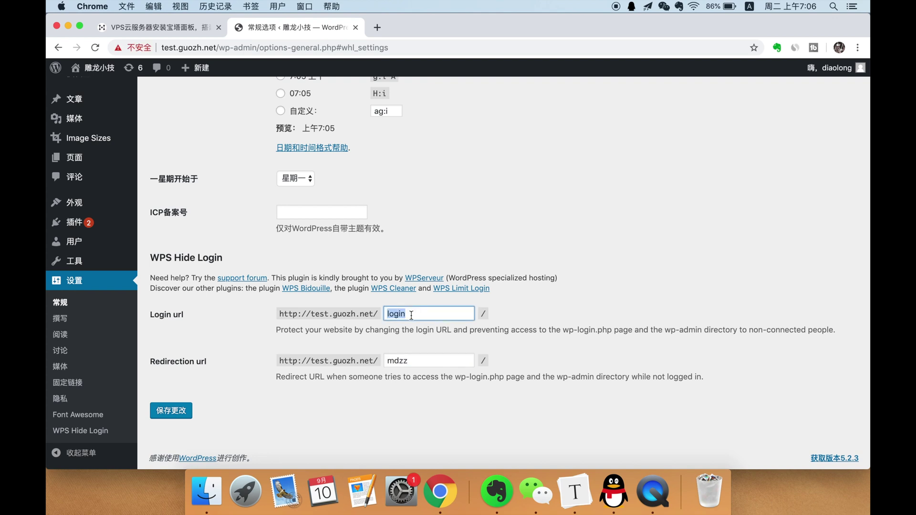
pyautogui.write('mylogins')
pyautogui.click(171, 410)
# - Log out of the WordPress admin and replace the login page's tab with a new one
pyautogui.moveTo(835, 68)
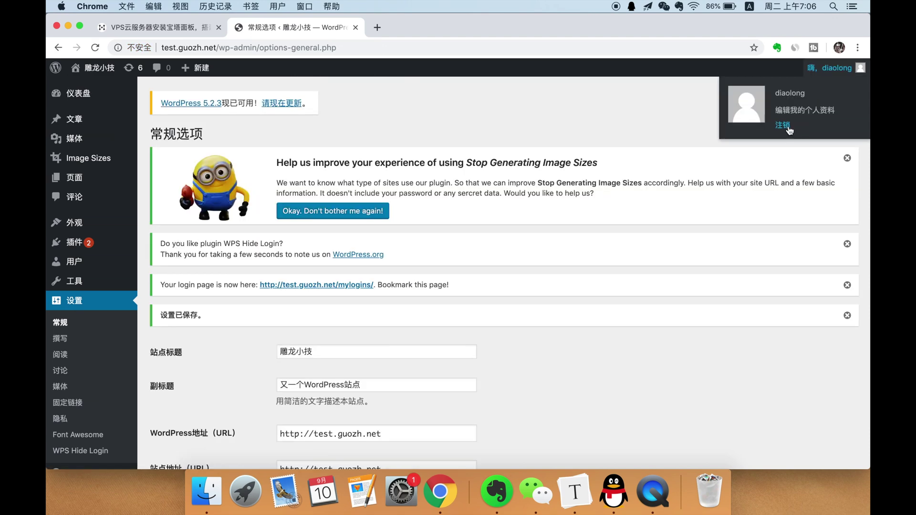
pyautogui.press('super+t')
pyautogui.click(857, 47)
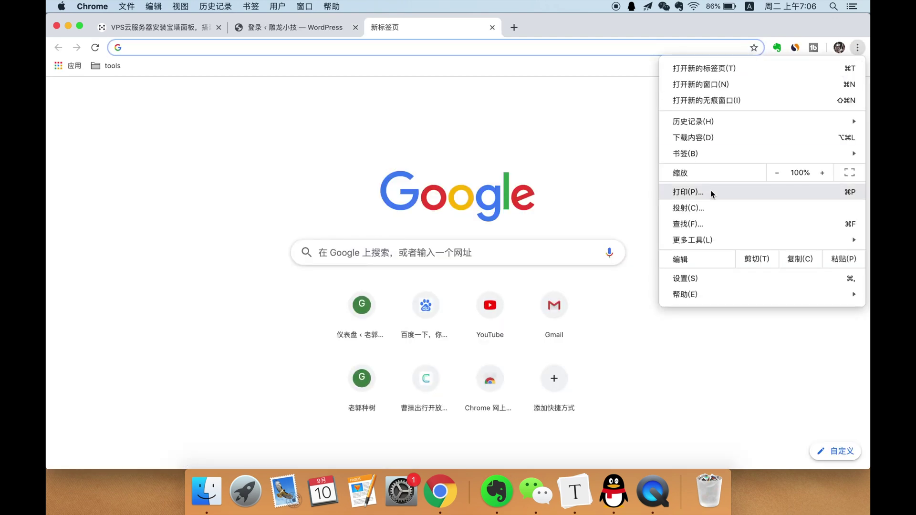
pyautogui.moveTo(701, 239)
pyautogui.click(355, 27)
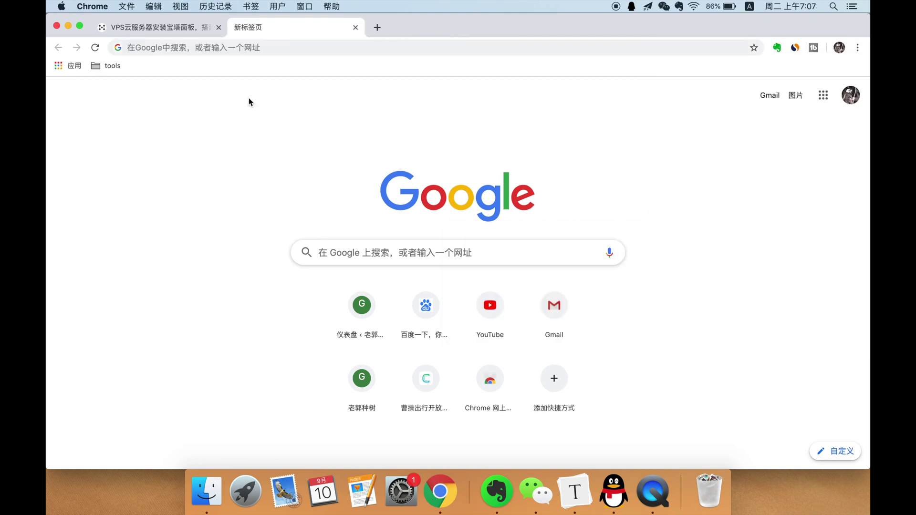
# - Open the custom login address test.guozh.net/mylogins to test it
pyautogui.click(293, 53)
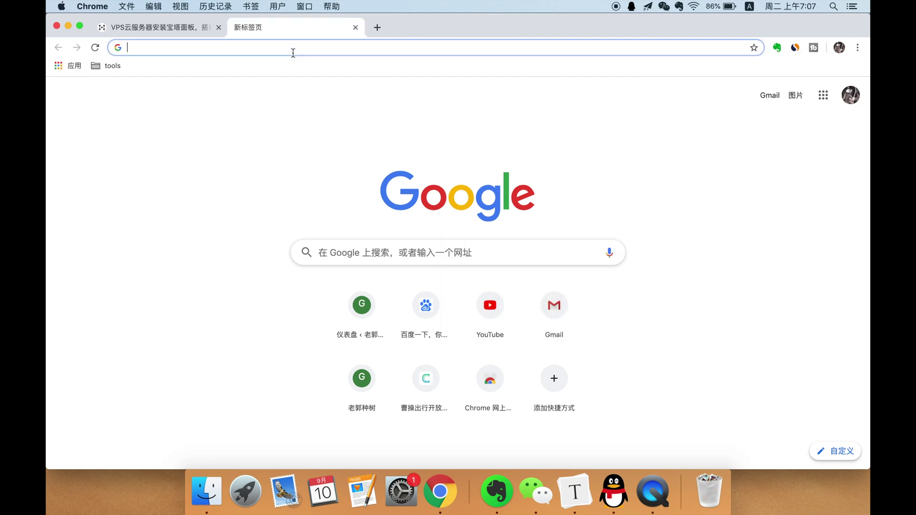
pyautogui.write('te')
pyautogui.press('Right')
pyautogui.write('/')
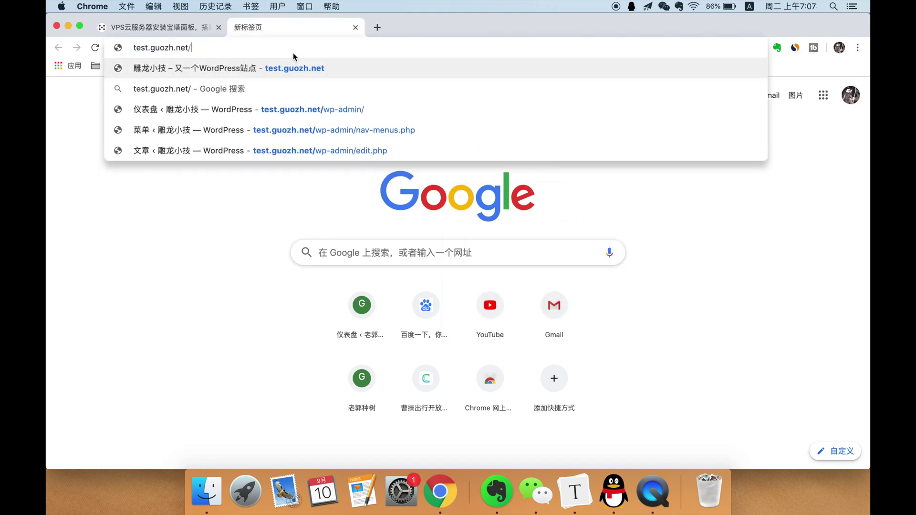
pyautogui.write('mylogins')
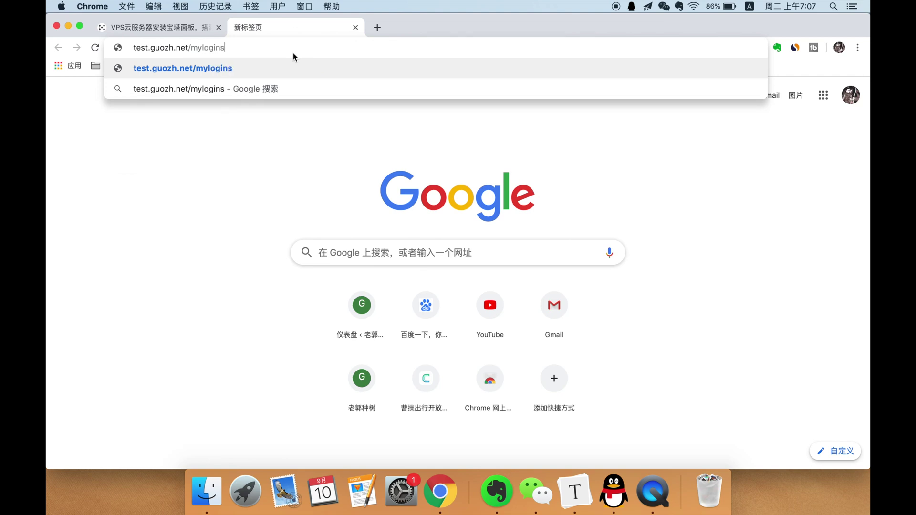
pyautogui.press('Return')
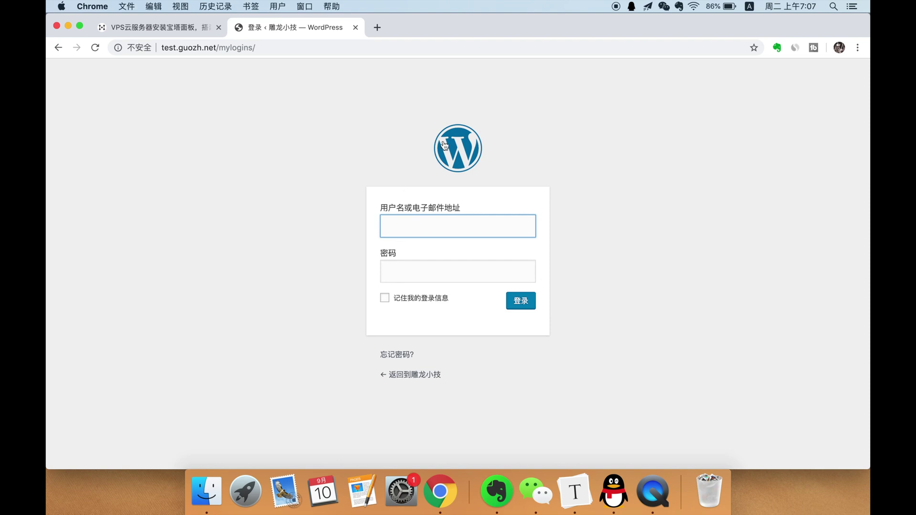
# - Open test.guozh.net/wp-admin/ in a new tab to test the redirect, and look through the page it leads to
pyautogui.press('super+t')
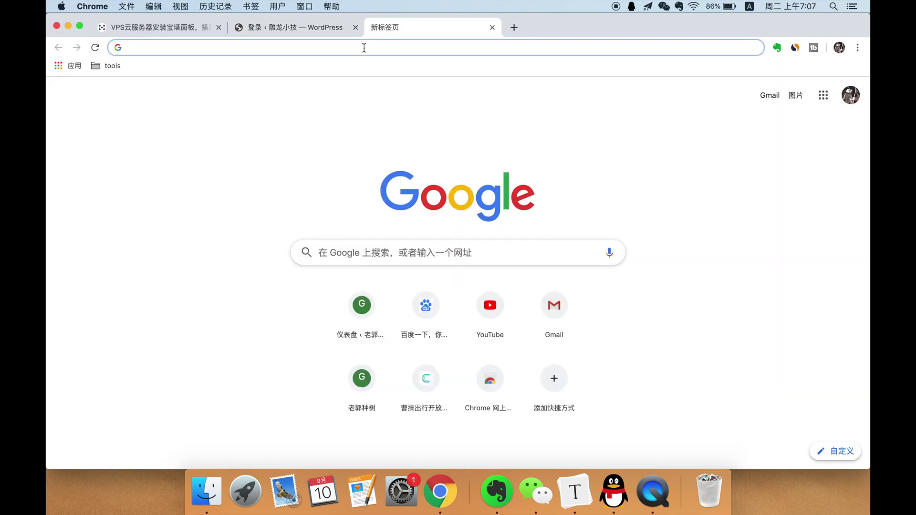
pyautogui.write('test.guozh.net/wp-admin/')
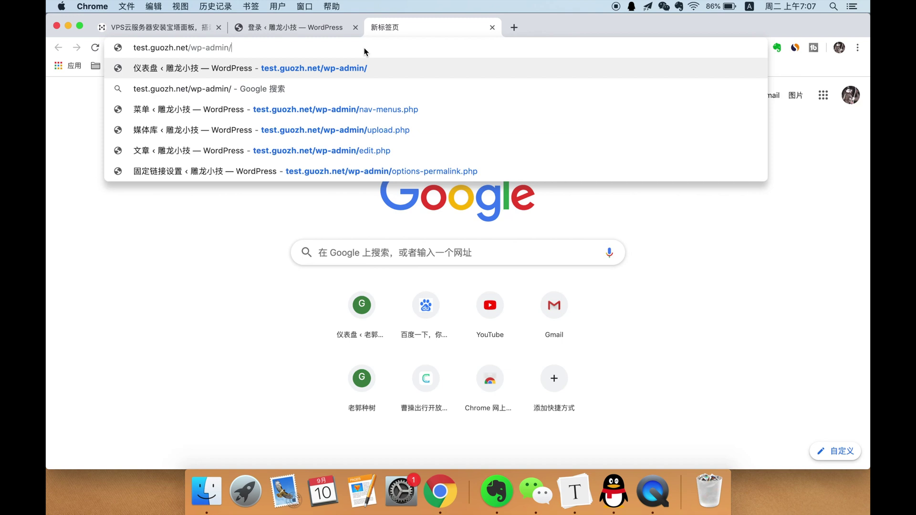
pyautogui.press('Return')
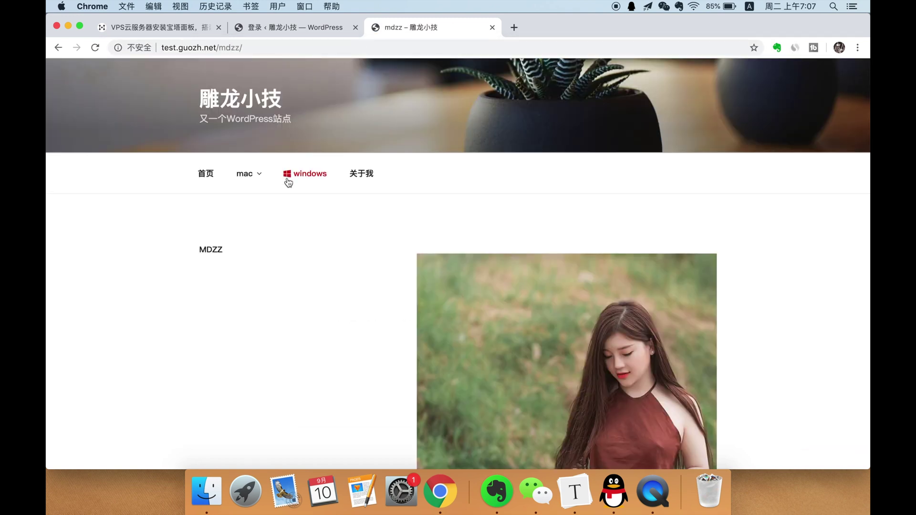
pyautogui.scroll(-5, 370, 250)
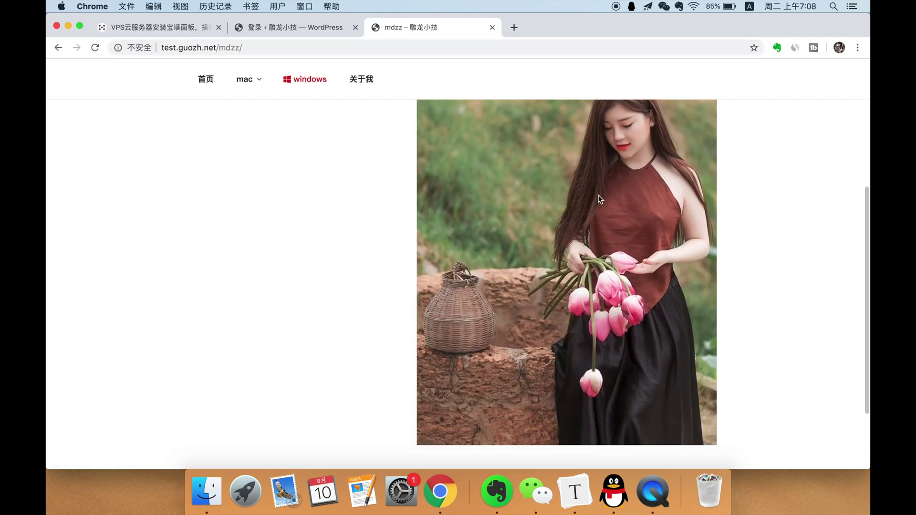
pyautogui.scroll(3, 468, 224)
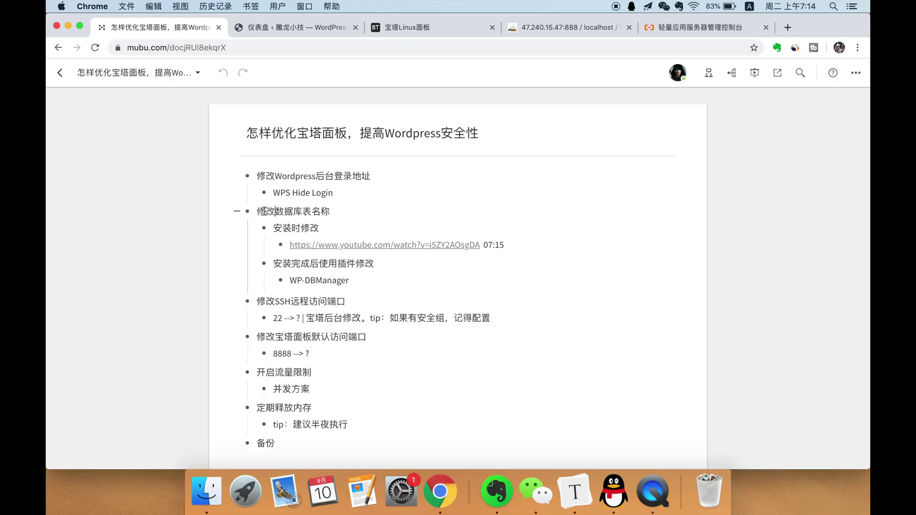
# - Highlight the outline's 修改数据库表名称 item and view the tables of the test_guo2zh_net database in phpMyAdmin
pyautogui.moveTo(265, 211); pyautogui.dragTo(332, 216)
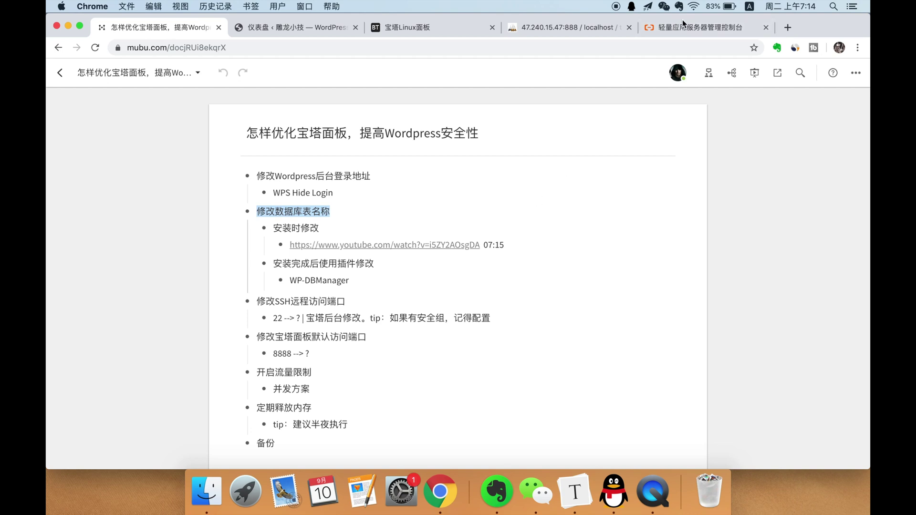
pyautogui.click(567, 27)
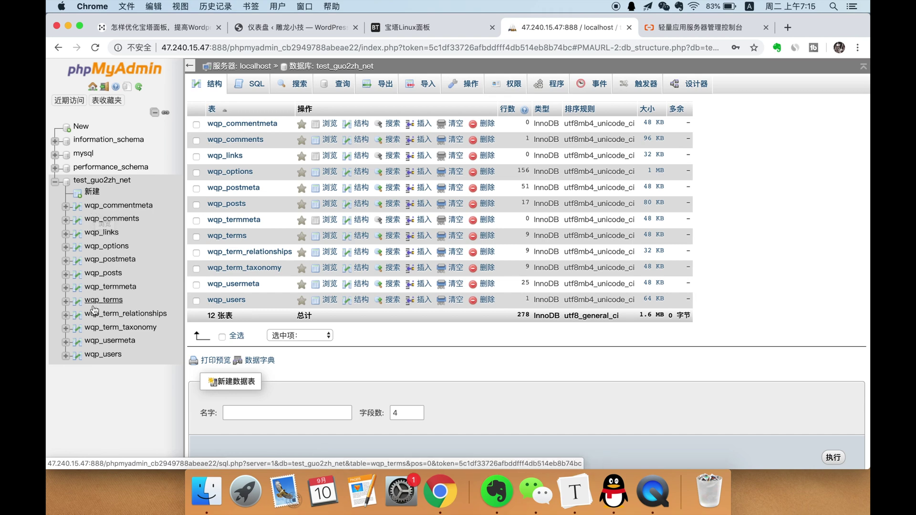
pyautogui.click(167, 27)
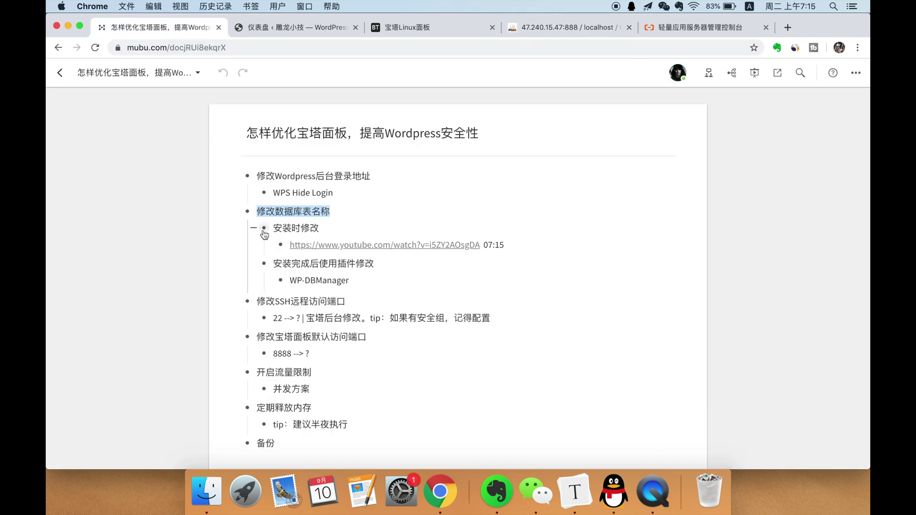
# - Open the YouTube tutorial linked under 安装时修改 and pause it at about 7:15, where the table prefix is set
pyautogui.click(519, 244)
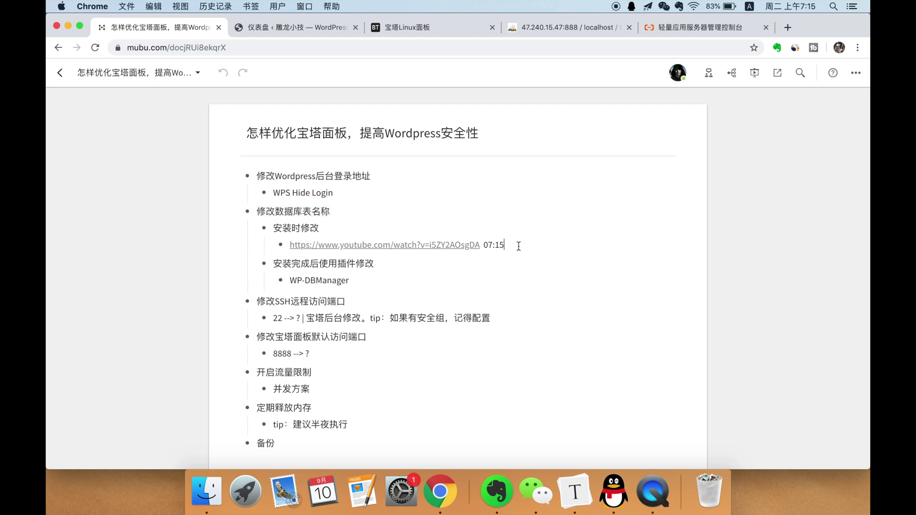
pyautogui.click(459, 244)
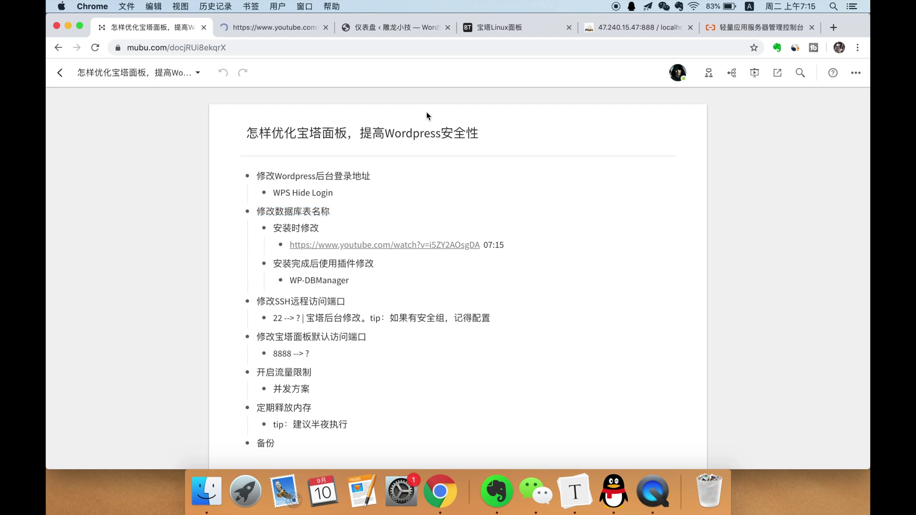
pyautogui.click(282, 34)
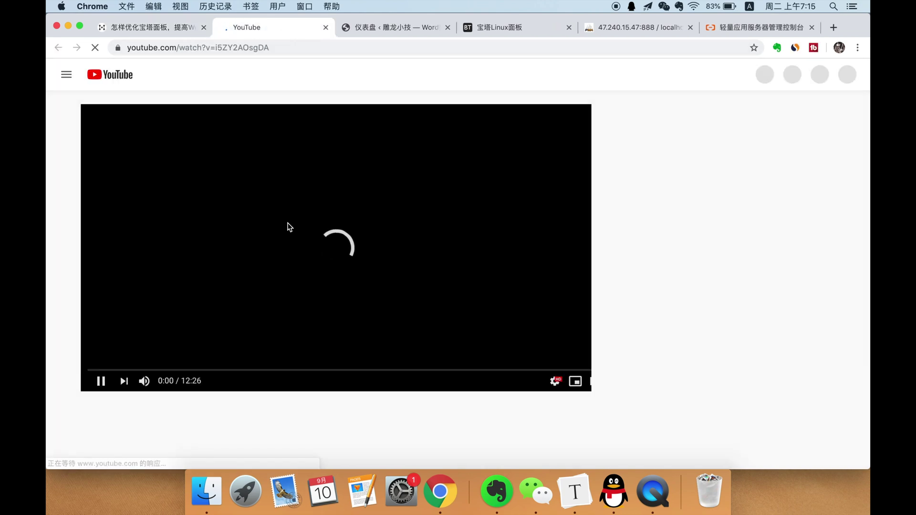
pyautogui.press('super+1')
pyautogui.click(294, 32)
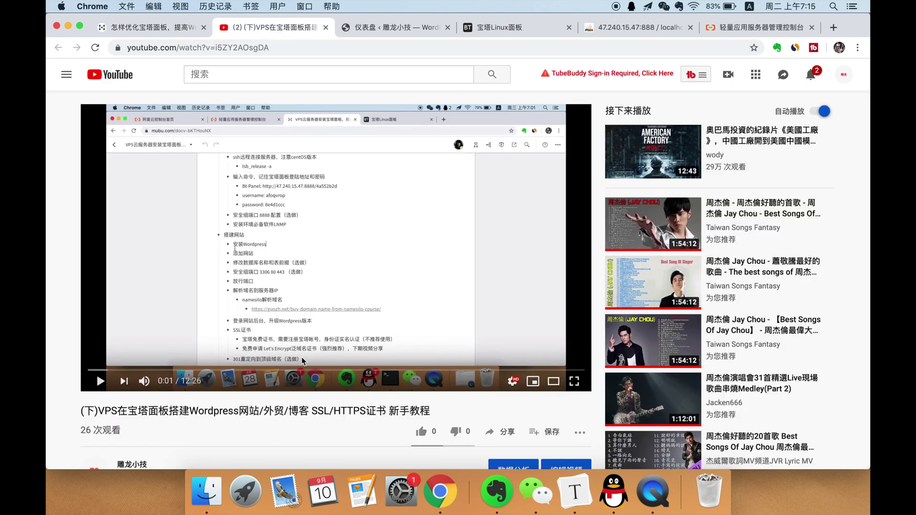
pyautogui.click(375, 371)
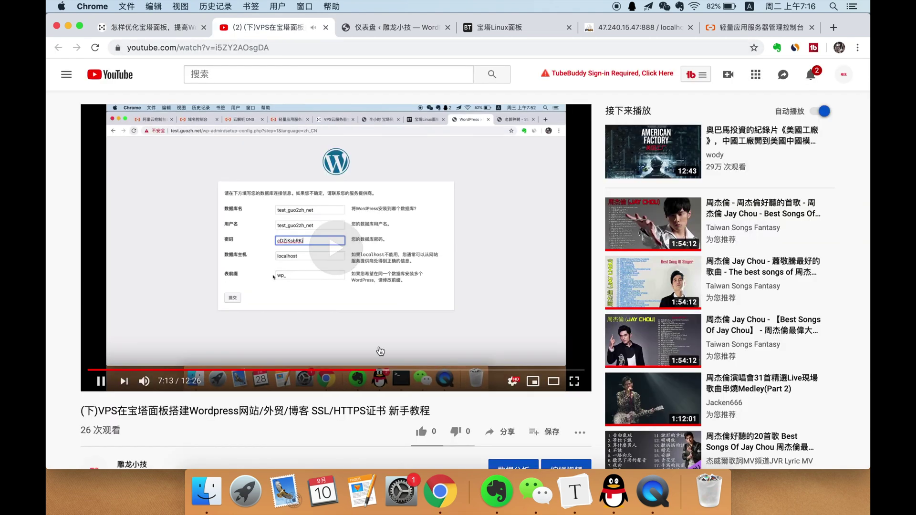
pyautogui.click(439, 262)
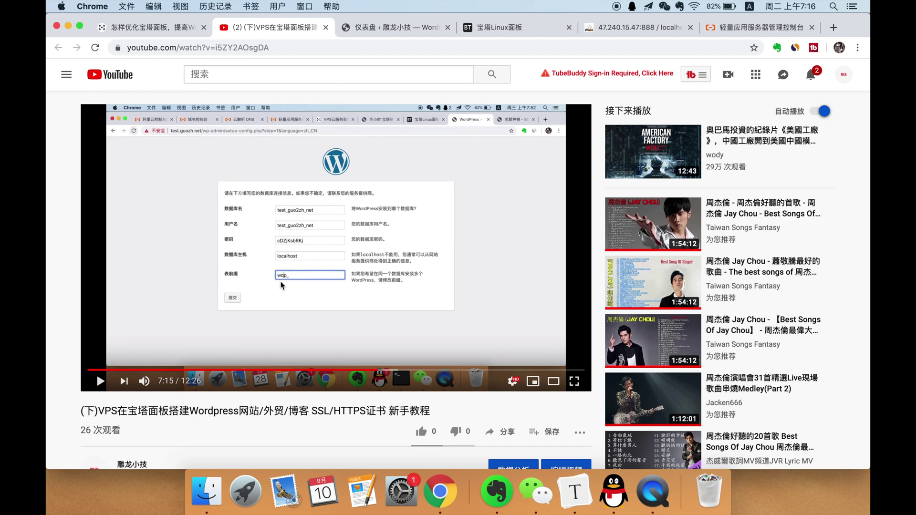
# - Check the table names in phpMyAdmin again, then highlight the outline's 安装时修改 and Change Table Prefix entries
pyautogui.press('super+5')
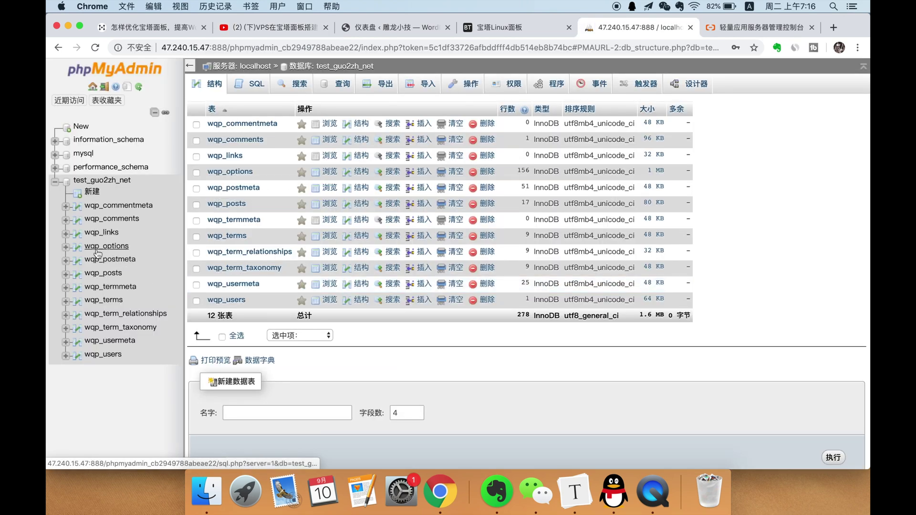
pyautogui.press('super+1')
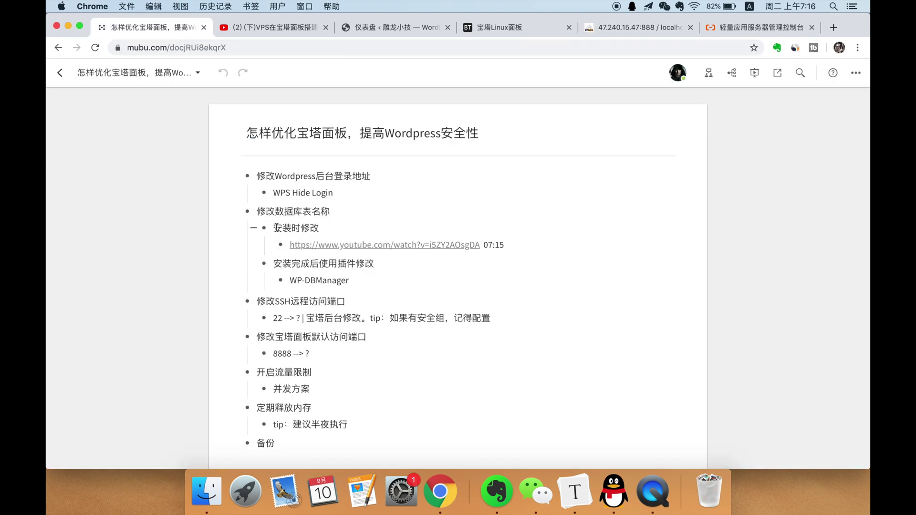
pyautogui.moveTo(274, 227); pyautogui.dragTo(313, 227)
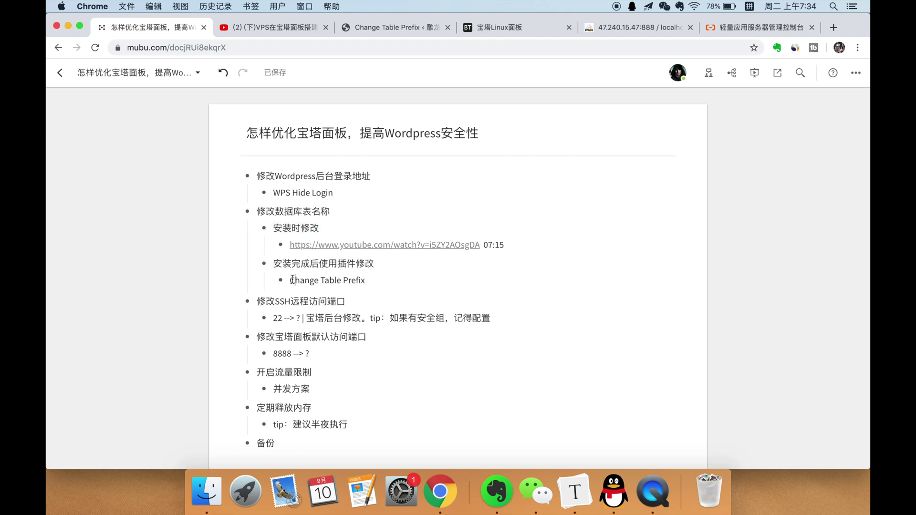
pyautogui.moveTo(291, 280); pyautogui.dragTo(353, 280)
pyautogui.click(369, 283)
pyautogui.moveTo(370, 283); pyautogui.dragTo(281, 282)
pyautogui.click(407, 179)
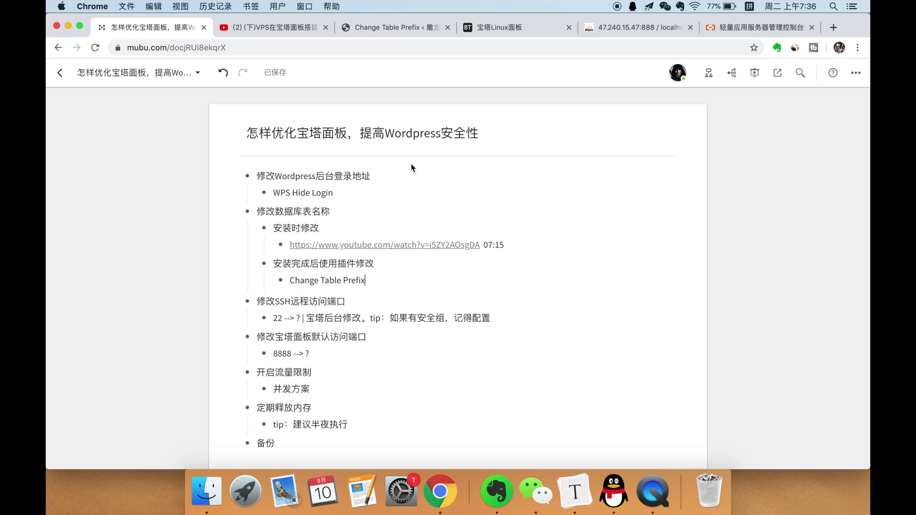
# - Switch to the WordPress Change Table Prefix settings and translate the page into Simplified Chinese
pyautogui.click(421, 30)
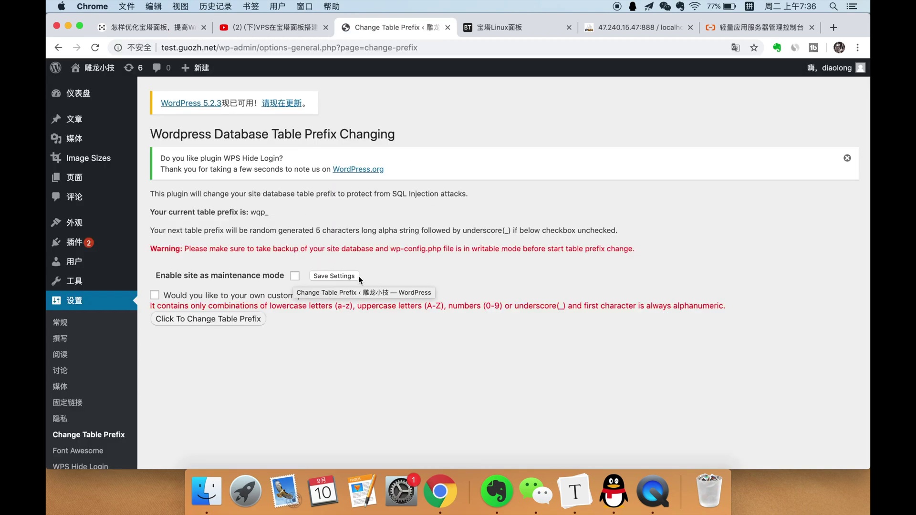
pyautogui.rightClick(559, 206)
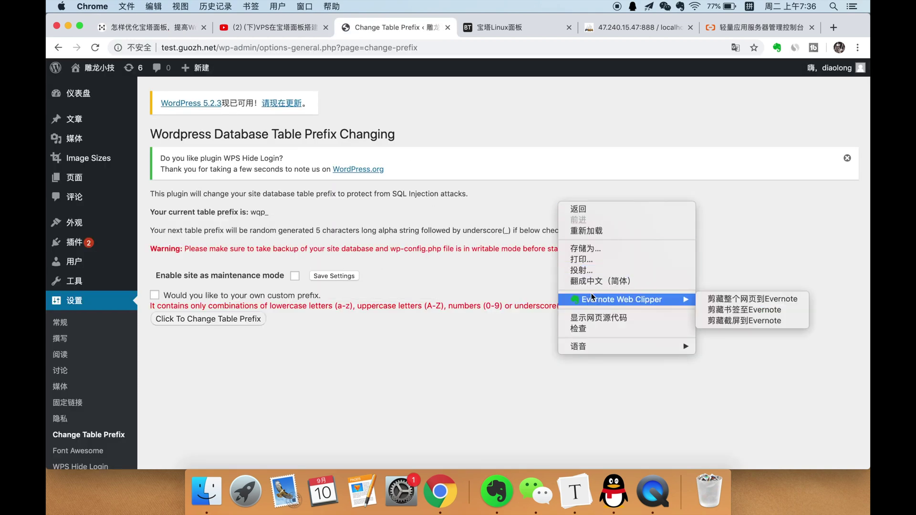
pyautogui.click(600, 281)
# - Read the plugin's description, the current prefix and the warning about backing up the database and making wp-config.php writable
pyautogui.moveTo(191, 193); pyautogui.dragTo(334, 193)
pyautogui.click(210, 215)
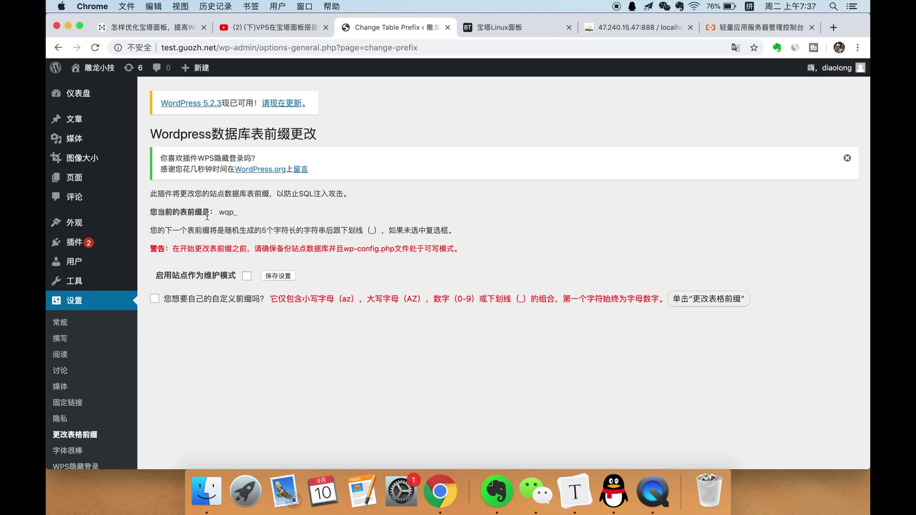
pyautogui.scroll(-2, 220, 215)
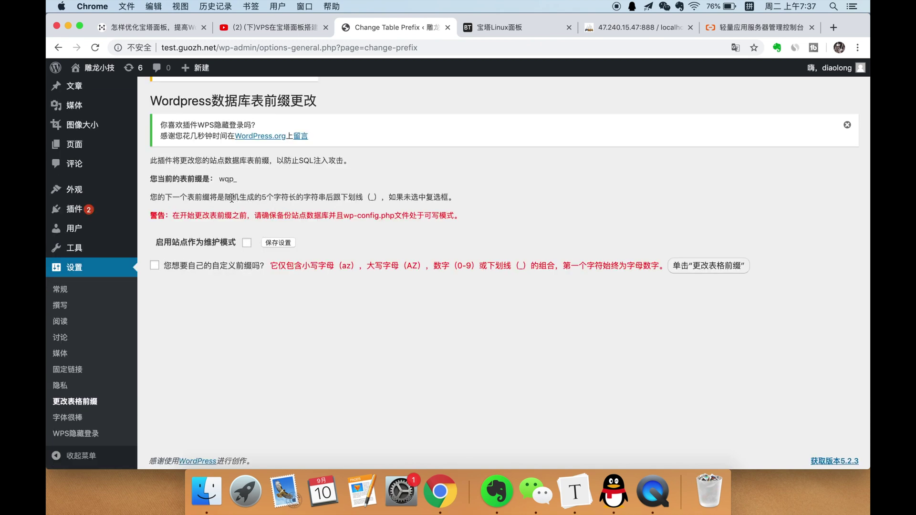
pyautogui.scroll(2, 272, 200)
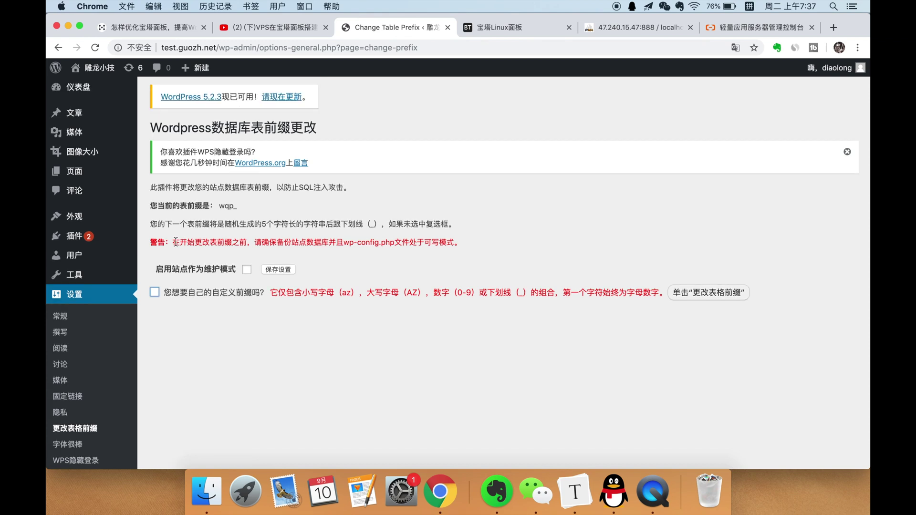
pyautogui.moveTo(176, 241); pyautogui.dragTo(353, 242)
pyautogui.click(296, 244)
pyautogui.moveTo(276, 241); pyautogui.dragTo(329, 242)
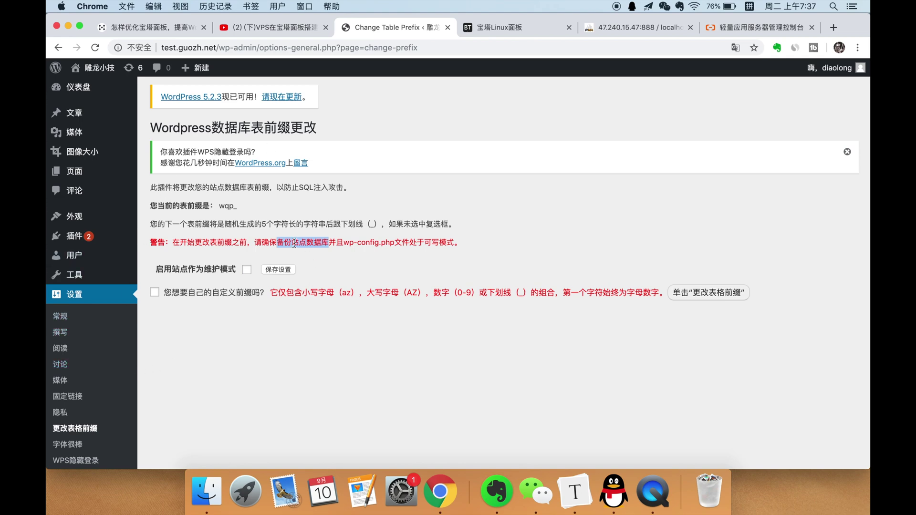
pyautogui.click(284, 242)
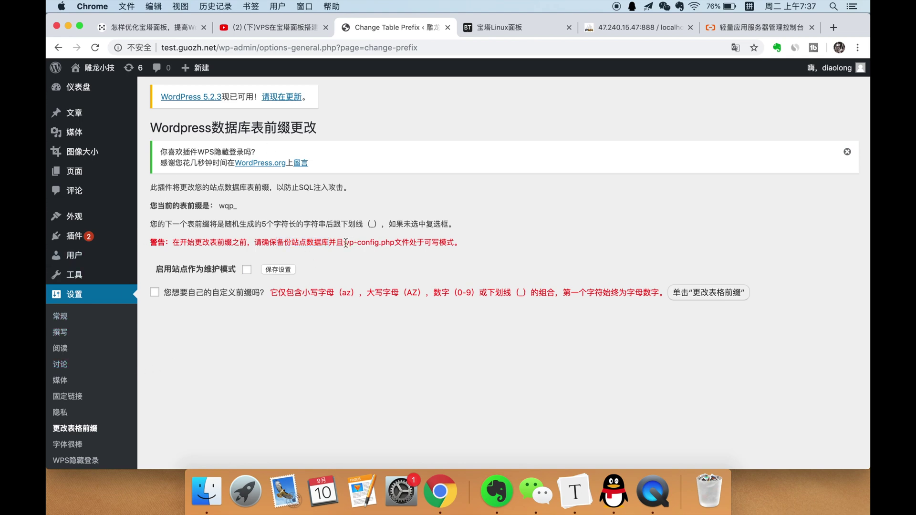
pyautogui.moveTo(346, 243); pyautogui.dragTo(460, 243)
# - In the 宝塔 file manager, grant execute permission on wp-config.php to the owner, user group and public
pyautogui.press('super+4')
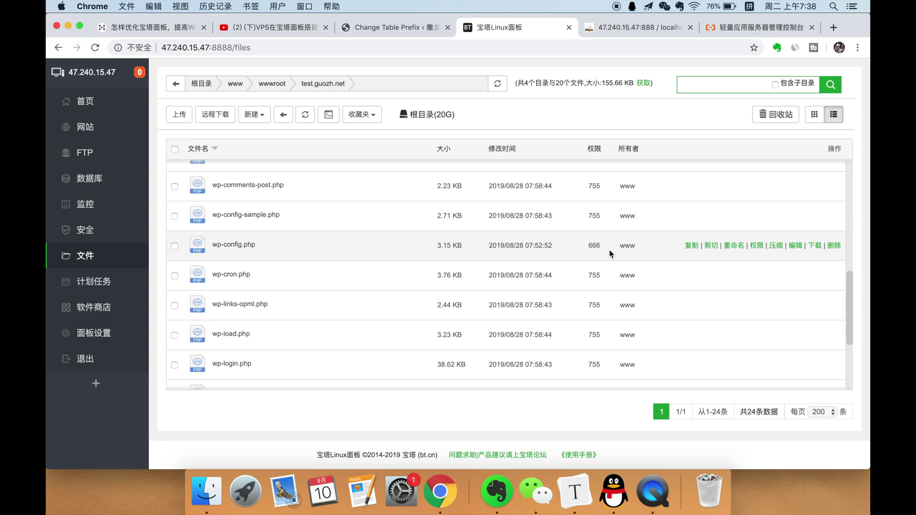
pyautogui.click(758, 246)
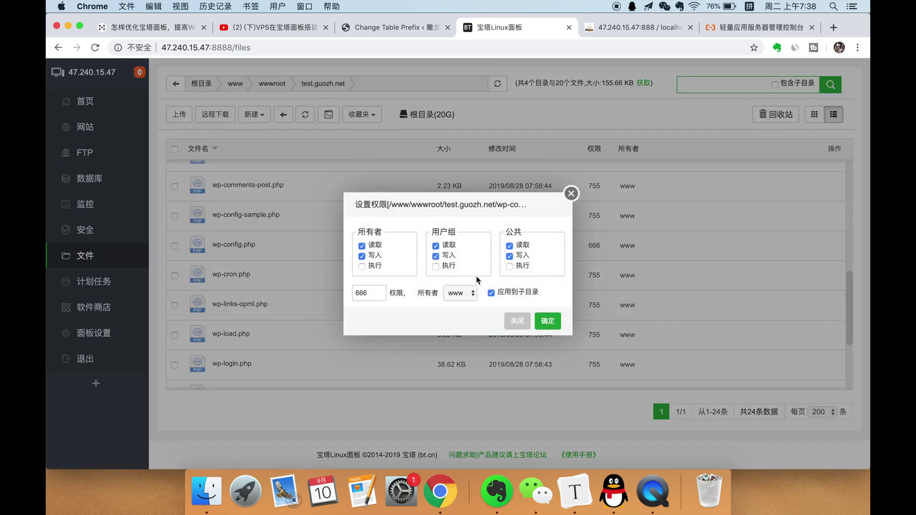
pyautogui.click(362, 266)
pyautogui.click(435, 266)
pyautogui.click(509, 266)
pyautogui.click(548, 321)
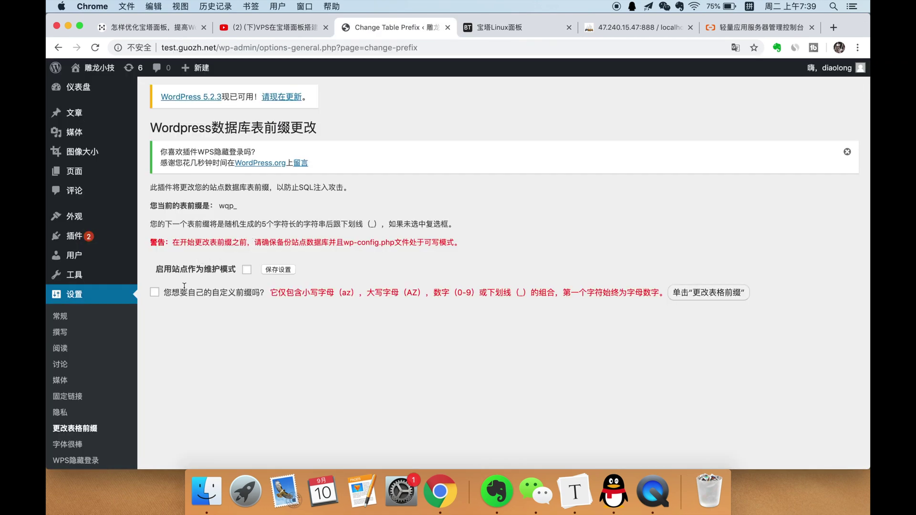
# - Change the database table prefix to the custom value www and check the table names in phpMyAdmin
pyautogui.click(155, 292)
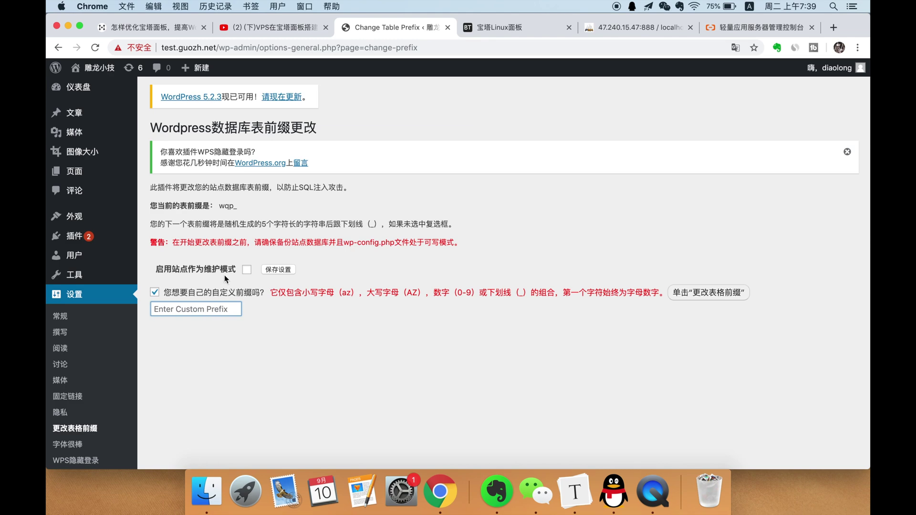
pyautogui.click(200, 309)
pyautogui.write('www')
pyautogui.scroll(-1, 310, 310)
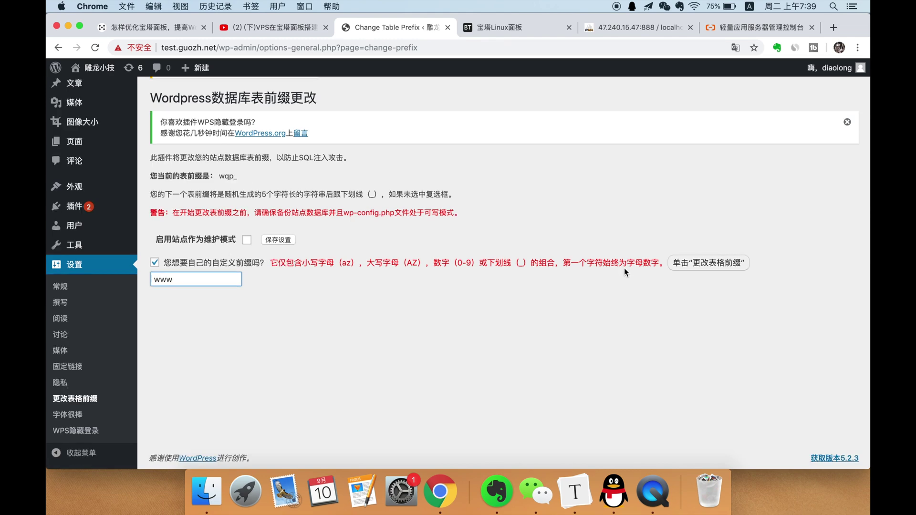
pyautogui.click(692, 266)
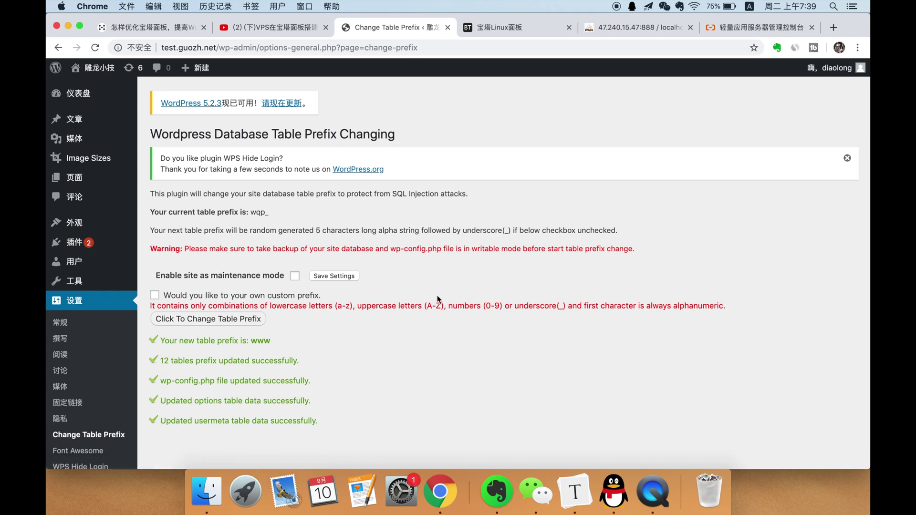
pyautogui.click(635, 27)
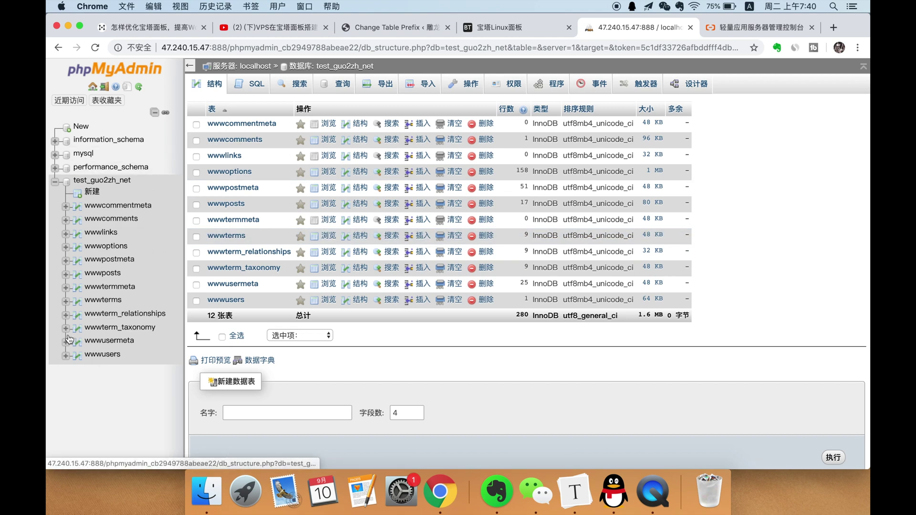
# - Change the database table prefix to the custom value www_ and reload the table list in phpMyAdmin
pyautogui.press('super+3')
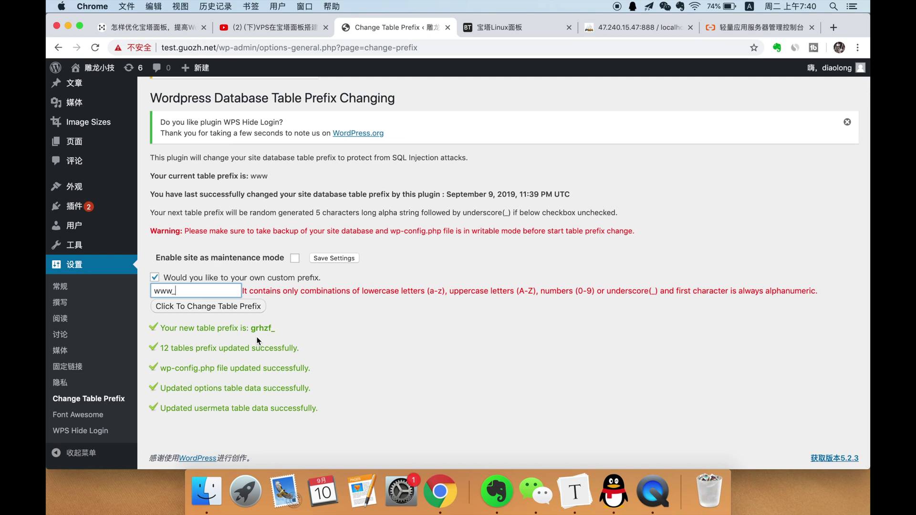
pyautogui.click(257, 306)
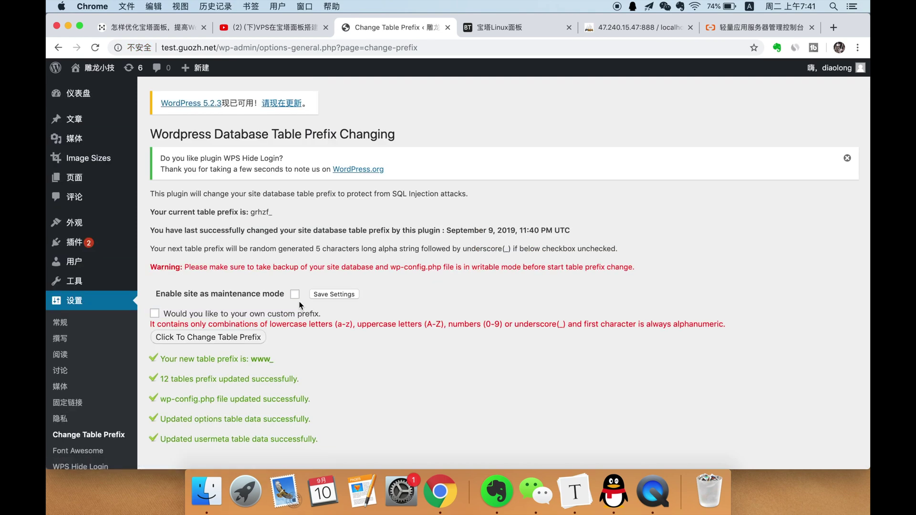
pyautogui.press('super+5')
pyautogui.press('super+r')
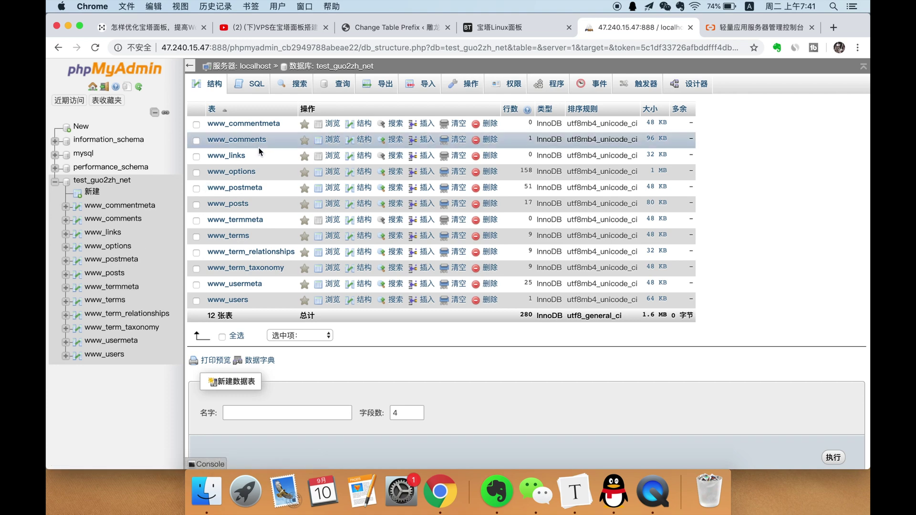
# - Check the site's hello-world page and revoke execute permission on wp-config.php for the owner and user group in the 宝塔 file manager
pyautogui.press('super+3')
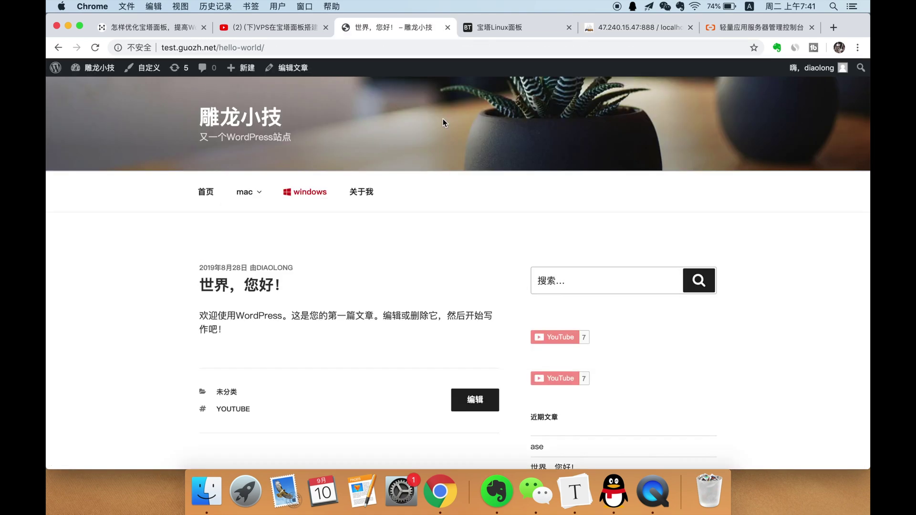
pyautogui.click(511, 34)
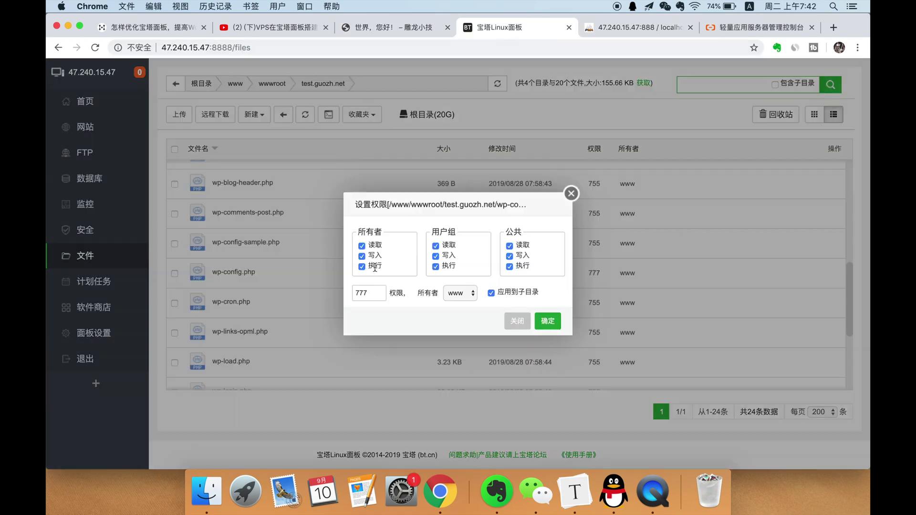
pyautogui.click(361, 266)
pyautogui.click(436, 267)
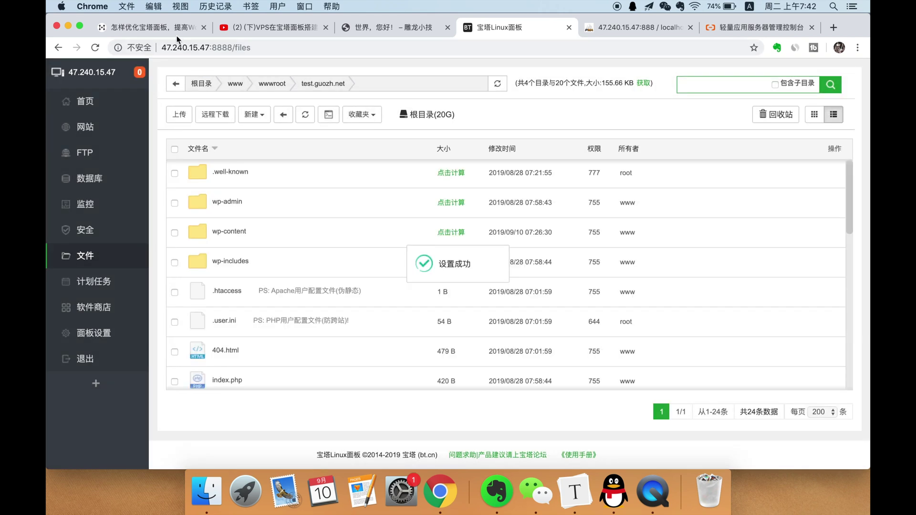
# - Consult the outline's SSH port item and change the SSH port to 9997 in the 宝塔 security settings
pyautogui.click(173, 32)
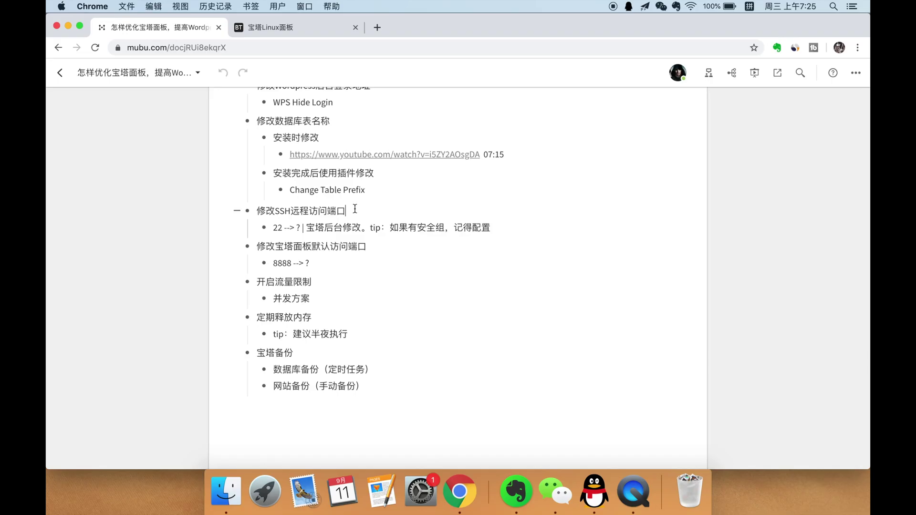
pyautogui.moveTo(356, 209); pyautogui.dragTo(253, 210)
pyautogui.click(285, 225)
pyautogui.moveTo(507, 231); pyautogui.dragTo(342, 228)
pyautogui.click(296, 227)
pyautogui.click(305, 31)
pyautogui.click(329, 123)
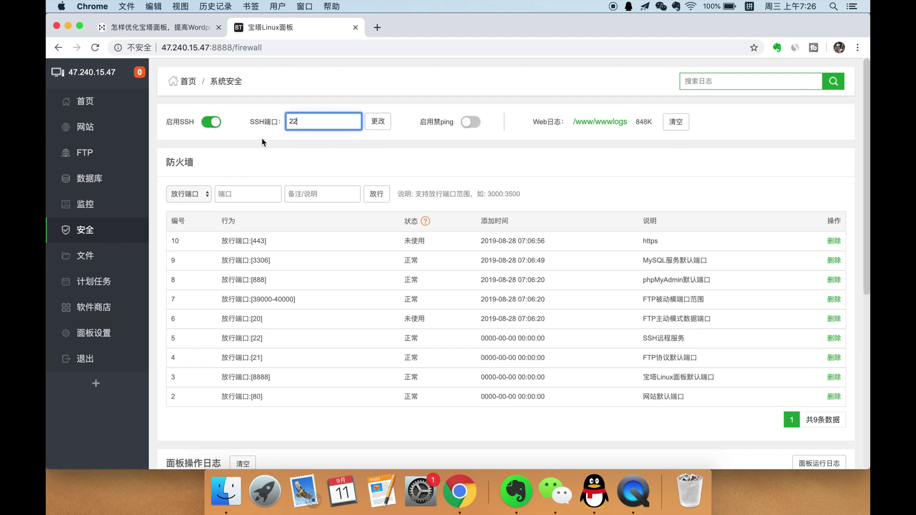
pyautogui.doubleClick(304, 121)
pyautogui.write('9997')
pyautogui.click(377, 122)
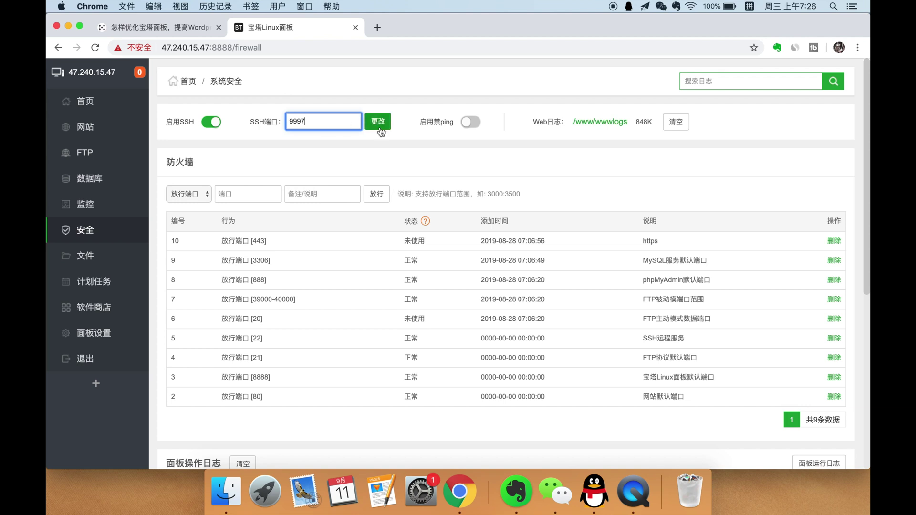
pyautogui.click(533, 301)
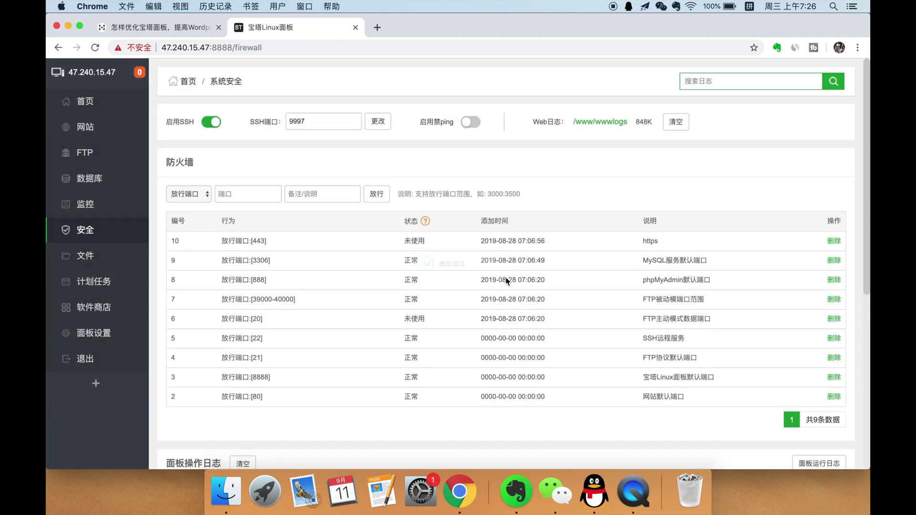
# - Review the outline's tip about configuring the security group and check the SSH port on the 宝塔 security page
pyautogui.hotkey('ctrl', 'shift', 'Tab')
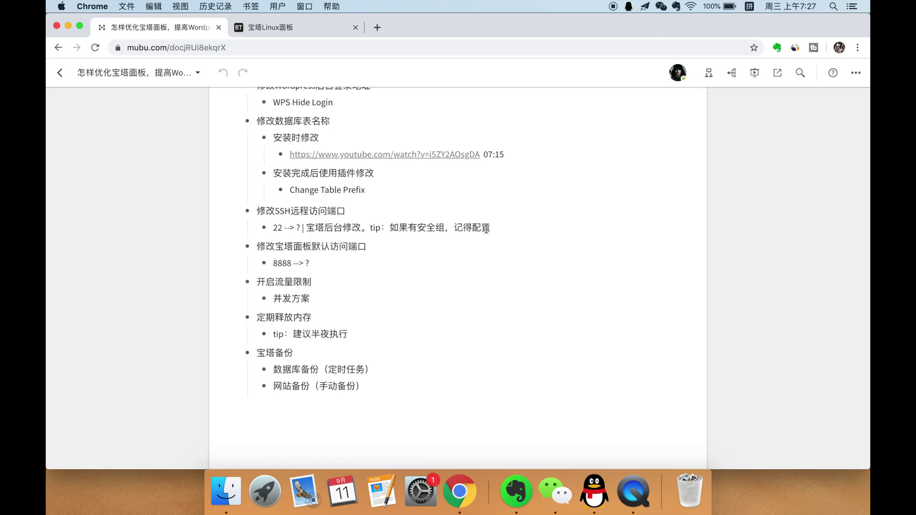
pyautogui.moveTo(497, 228); pyautogui.dragTo(396, 228)
pyautogui.hotkey('ctrl', 'Tab')
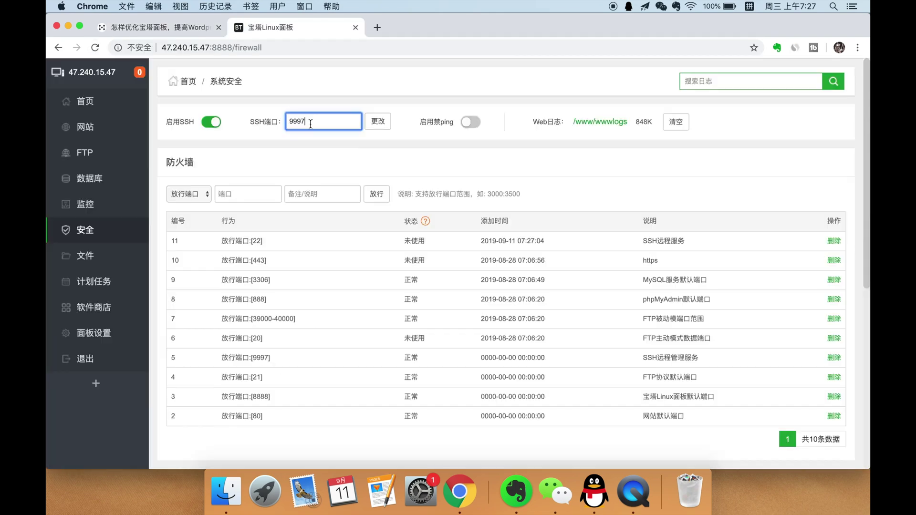
pyautogui.click(292, 122)
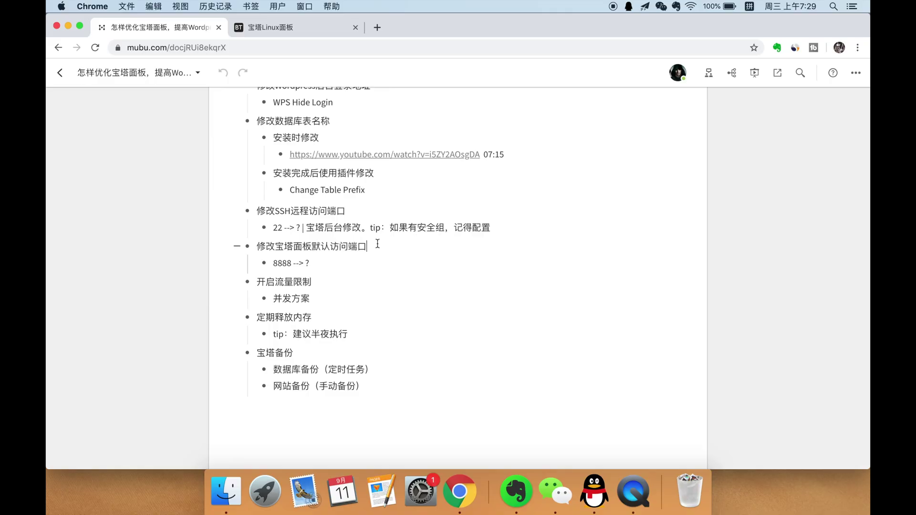
# - Review the outline's default panel port item and examine the alias, port, user and password entries in the 宝塔 panel settings
pyautogui.moveTo(377, 245); pyautogui.dragTo(311, 245)
pyautogui.hotkey('ctrl', 'Tab')
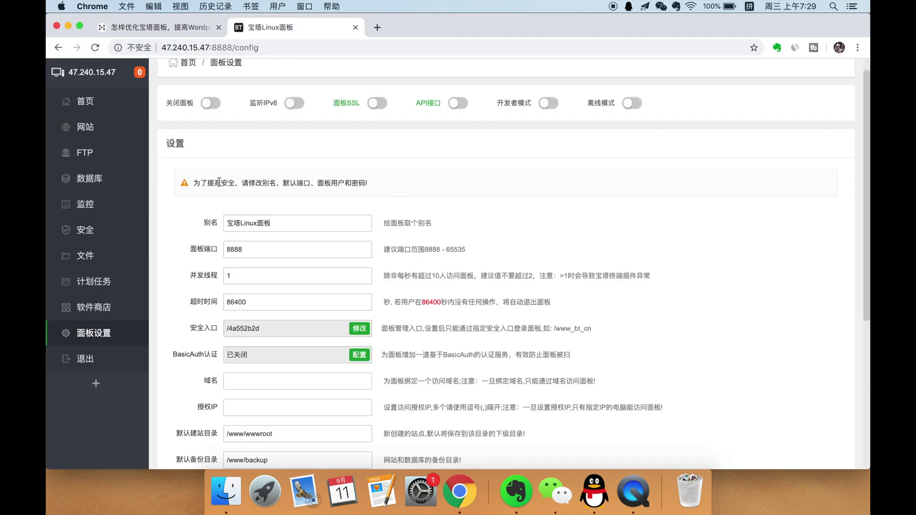
pyautogui.moveTo(196, 183); pyautogui.dragTo(364, 185)
pyautogui.scroll(-1, 258, 210)
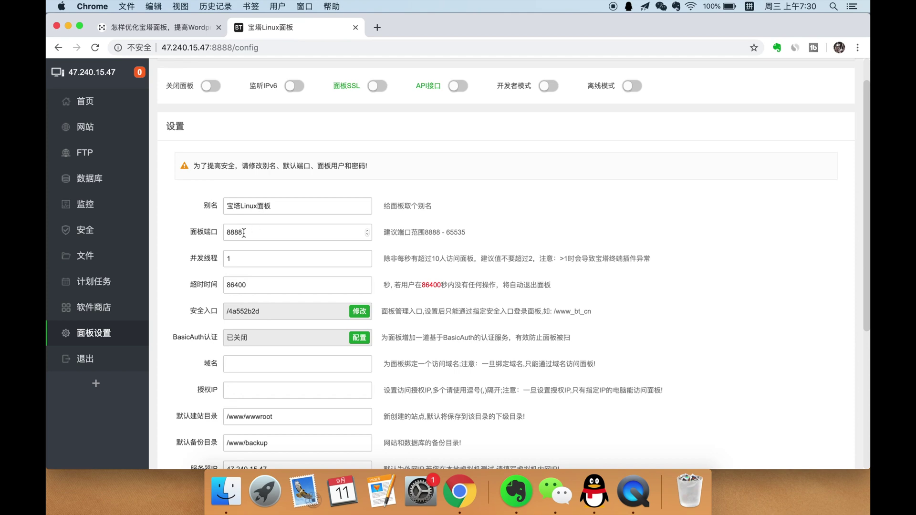
pyautogui.scroll(-5, 243, 233)
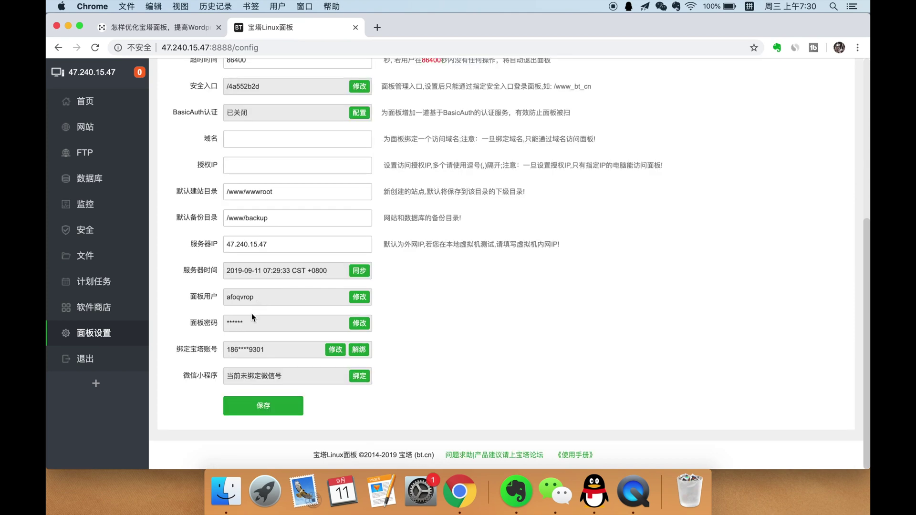
pyautogui.scroll(6, 253, 312)
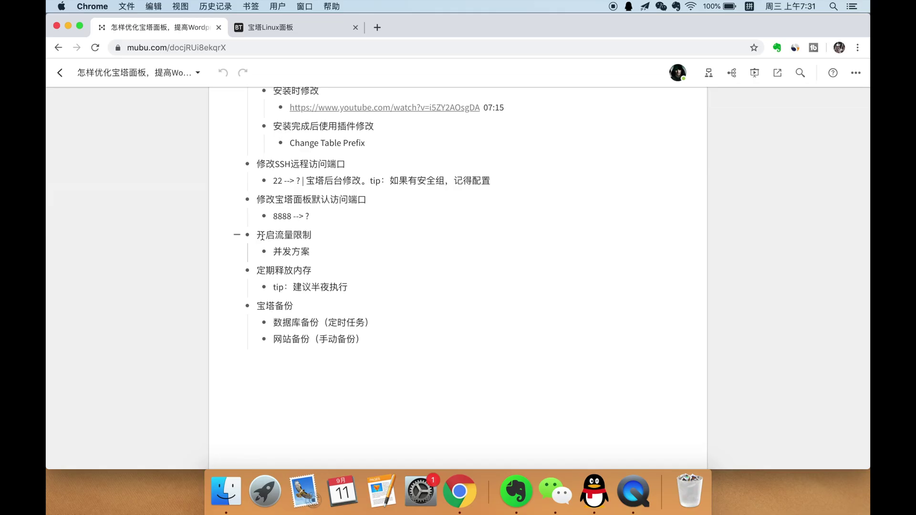
# - Open the 流量限制 settings of the site test.guozh.net and keep the 论坛/博客 limit plan
pyautogui.moveTo(258, 235); pyautogui.dragTo(311, 232)
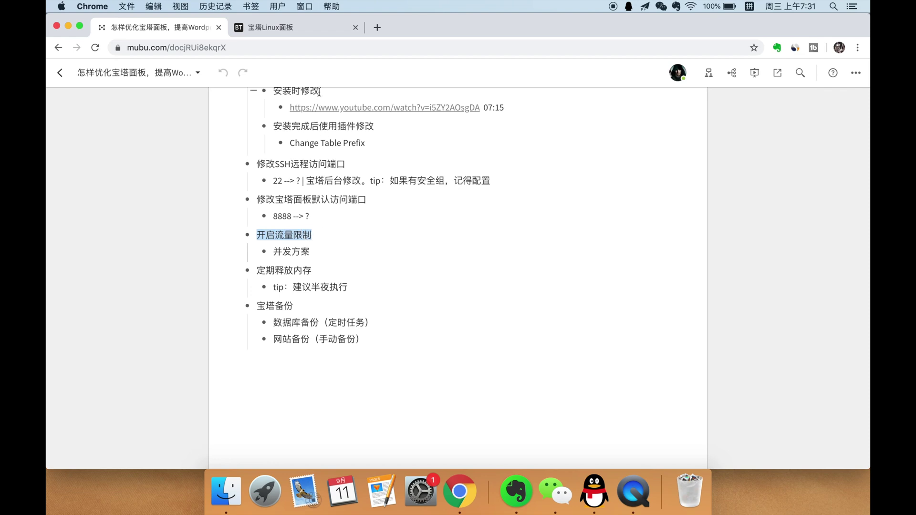
pyautogui.click(310, 29)
pyautogui.click(84, 127)
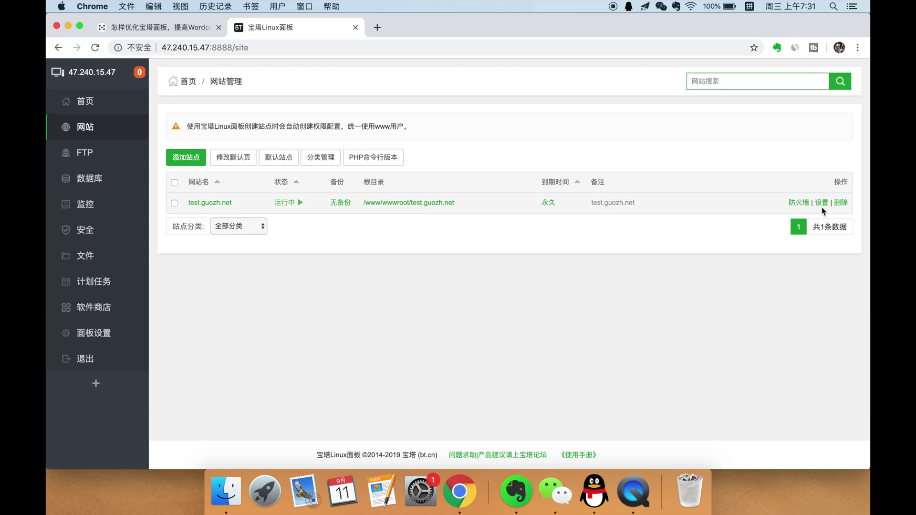
pyautogui.click(822, 204)
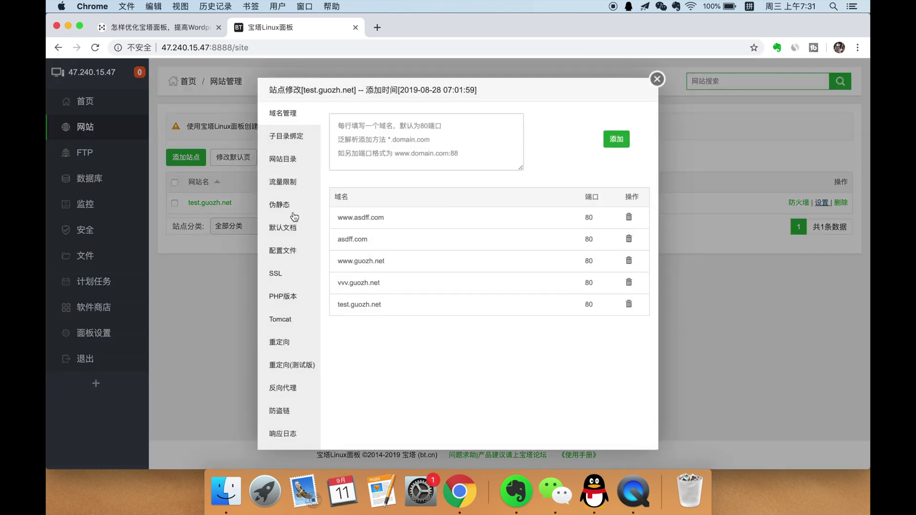
pyautogui.click(282, 191)
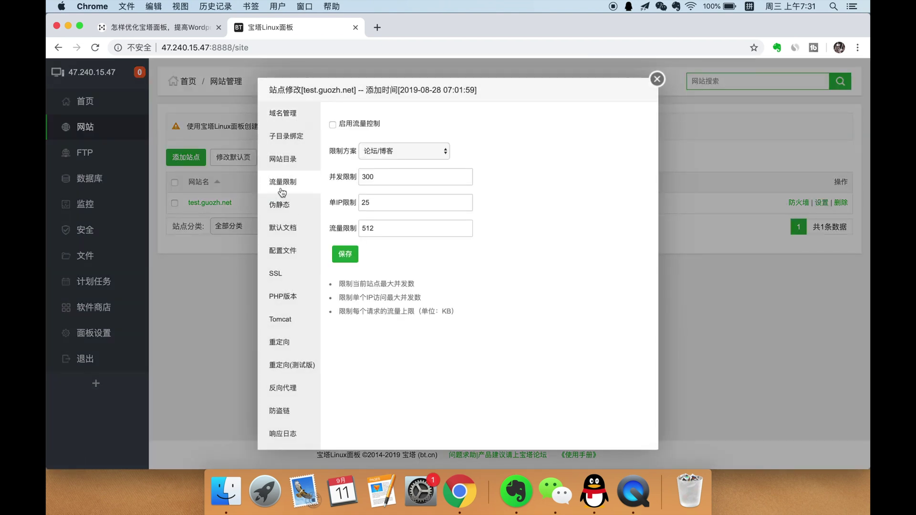
pyautogui.click(419, 158)
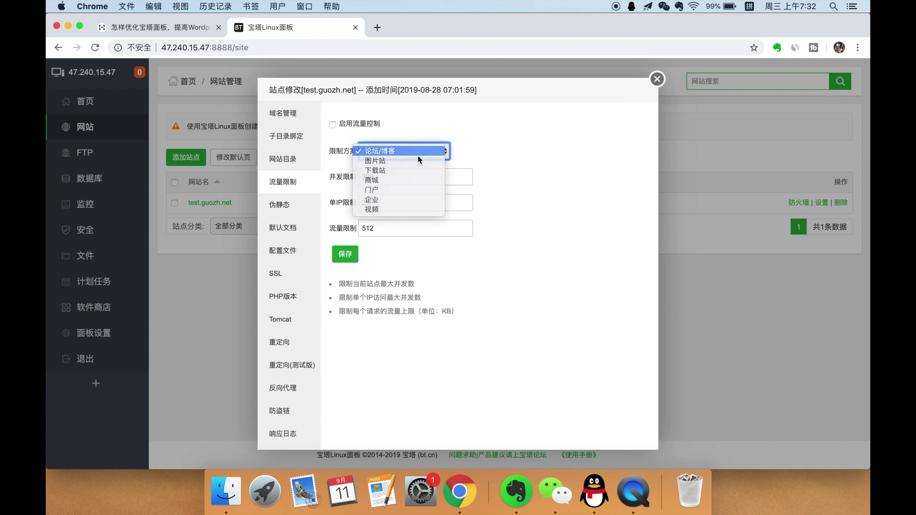
pyautogui.click(419, 157)
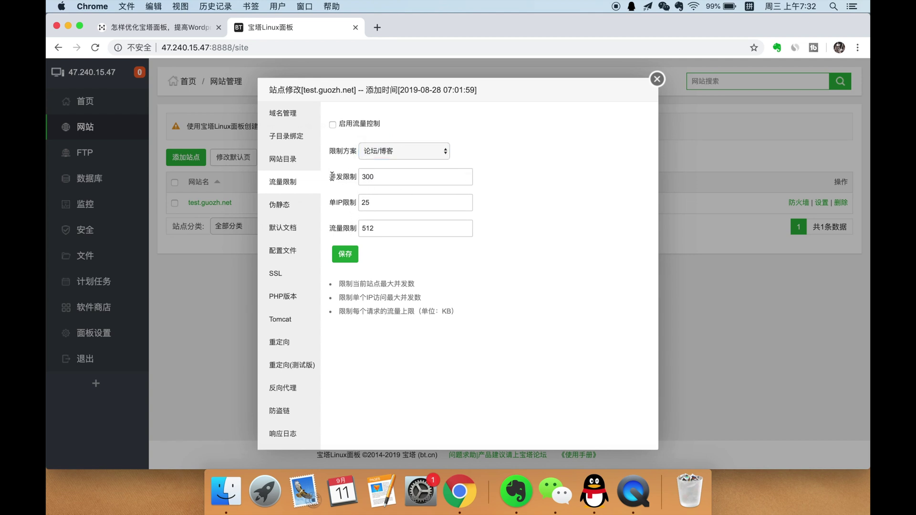
# - Set 并发限制 to 50 and 单IP限制 to 8, enable 流量控制 and save the site's traffic limits
pyautogui.doubleClick(349, 175)
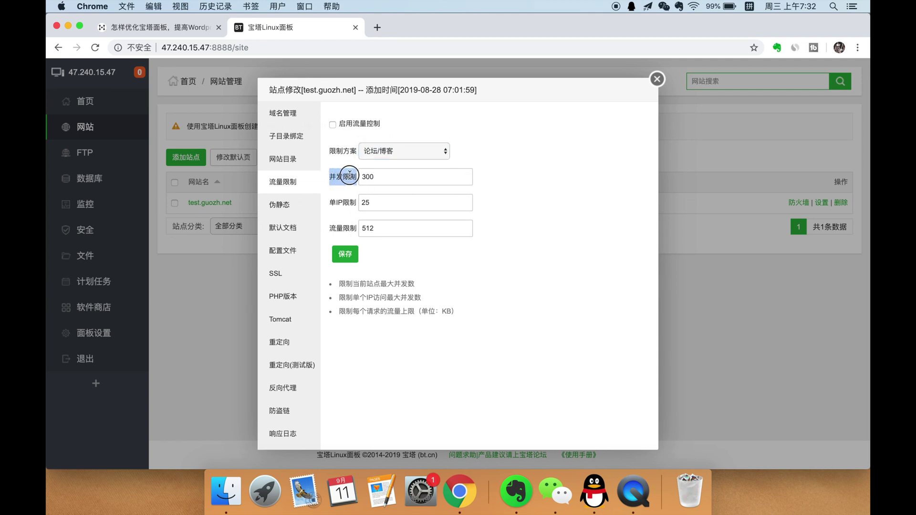
pyautogui.click(376, 178)
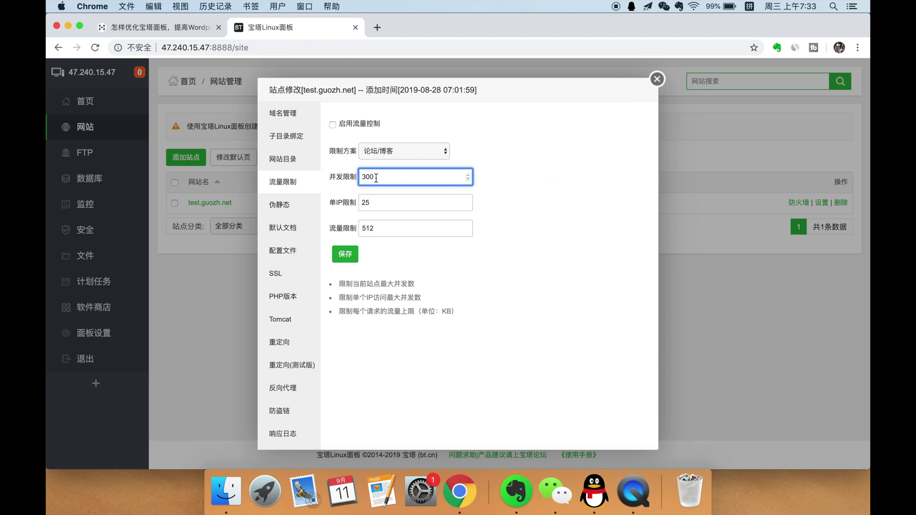
pyautogui.doubleClick(367, 174)
pyautogui.write('50')
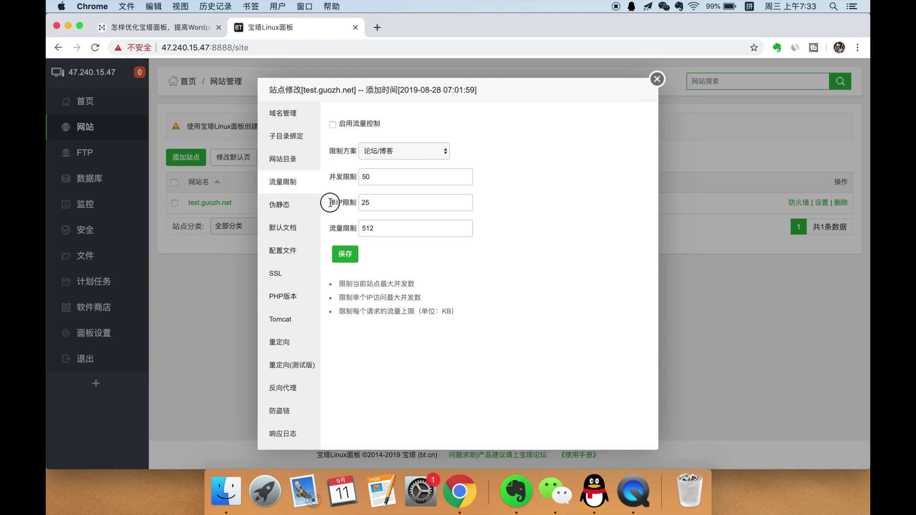
pyautogui.moveTo(330, 202); pyautogui.dragTo(353, 201)
pyautogui.click(373, 205)
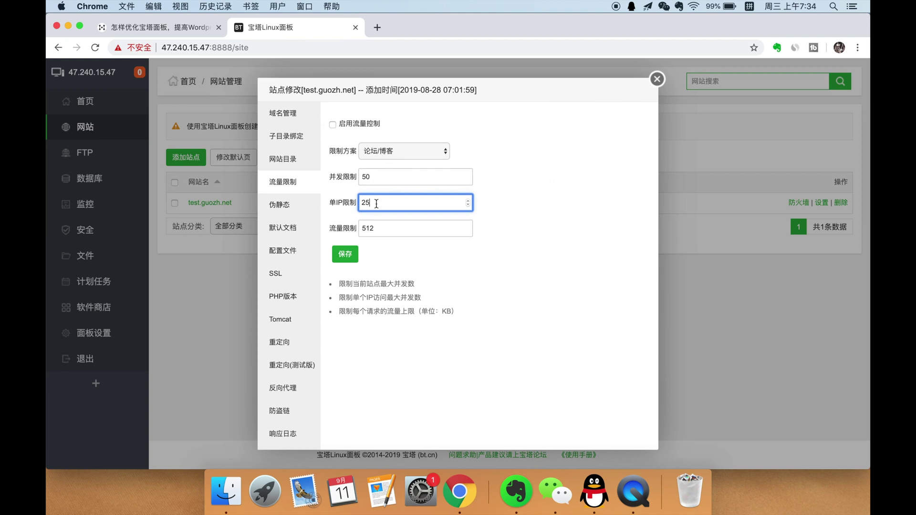
pyautogui.press('BackSpace')
pyautogui.press('BackSpace')
pyautogui.write('8')
pyautogui.click(333, 124)
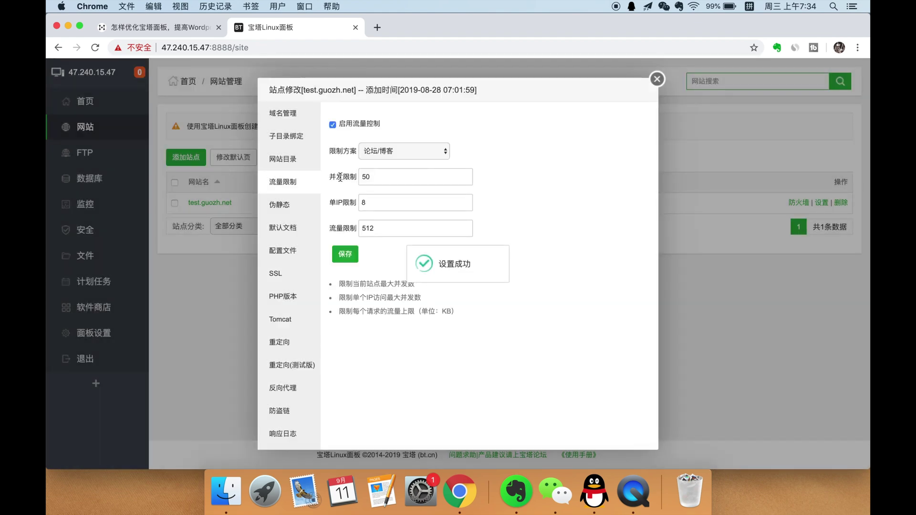
pyautogui.click(345, 254)
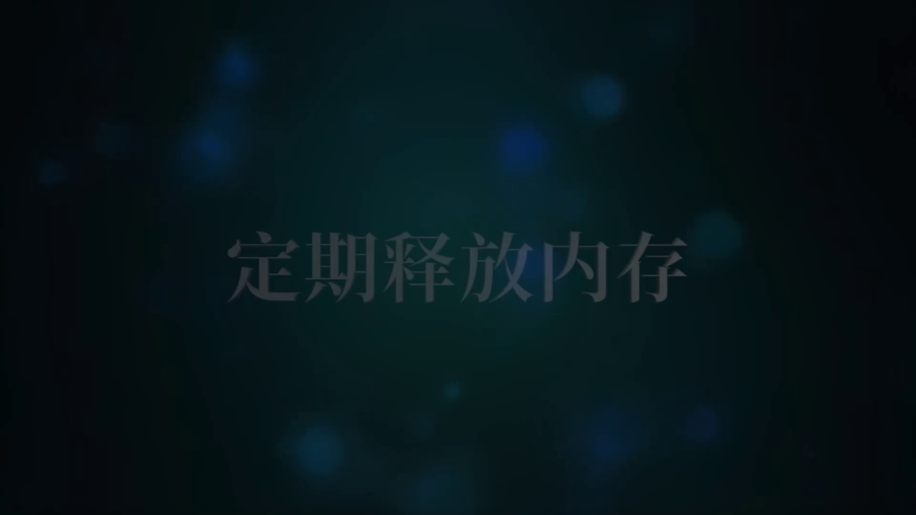
# - Consult the outline's 定期释放内存 item and start a 宝塔 scheduled task of type 释放内存
pyautogui.moveTo(257, 270); pyautogui.dragTo(310, 267)
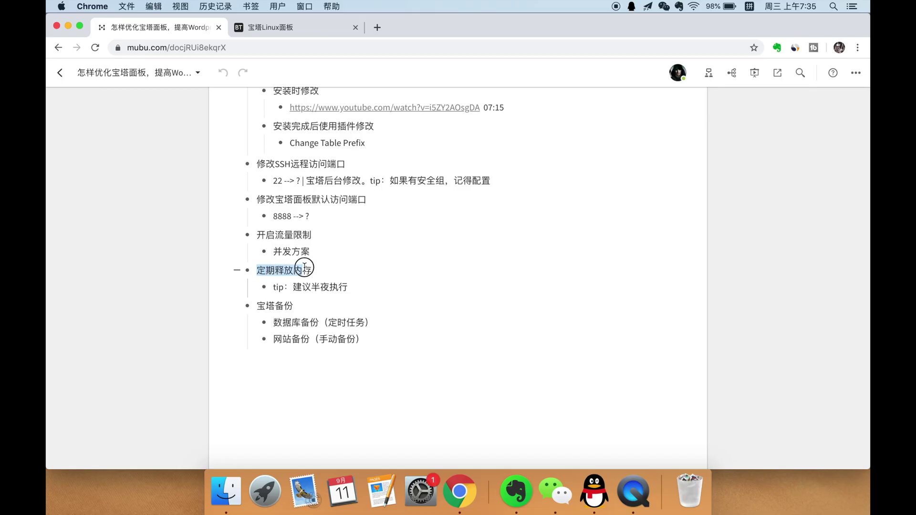
pyautogui.click(313, 269)
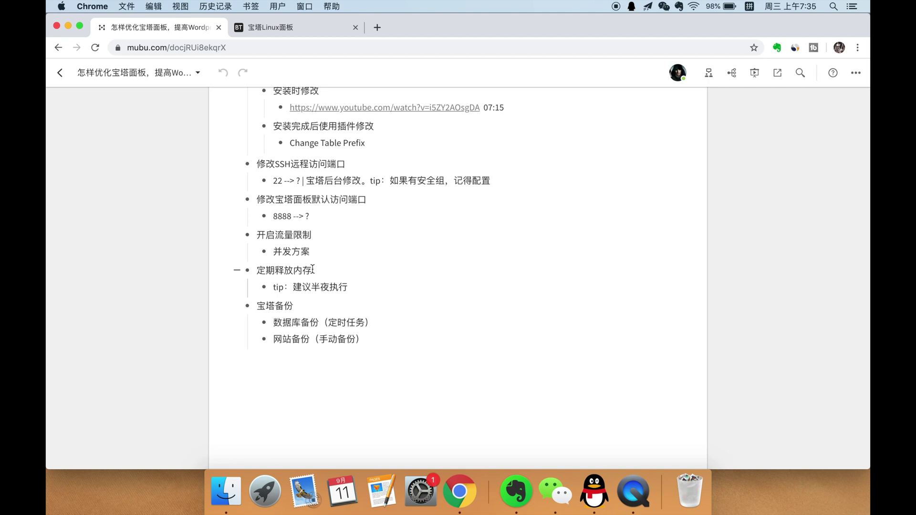
pyautogui.moveTo(313, 269); pyautogui.dragTo(302, 222)
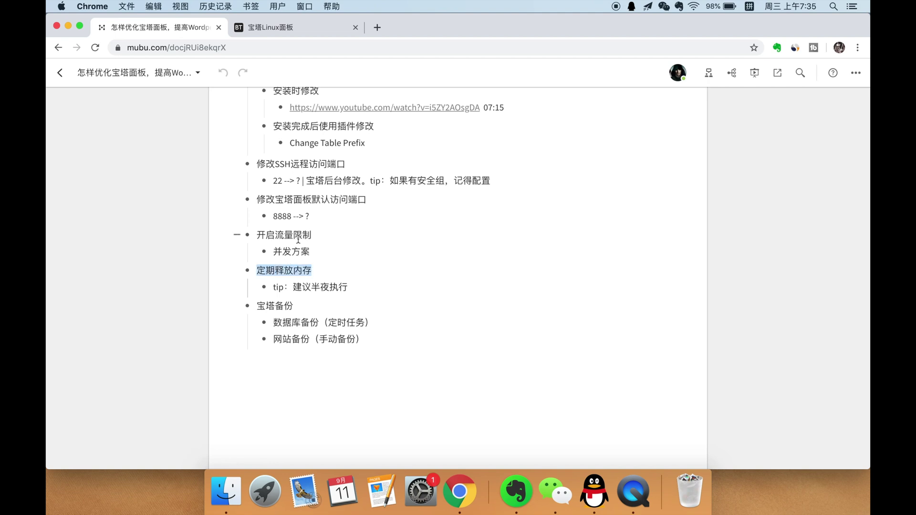
pyautogui.click(298, 30)
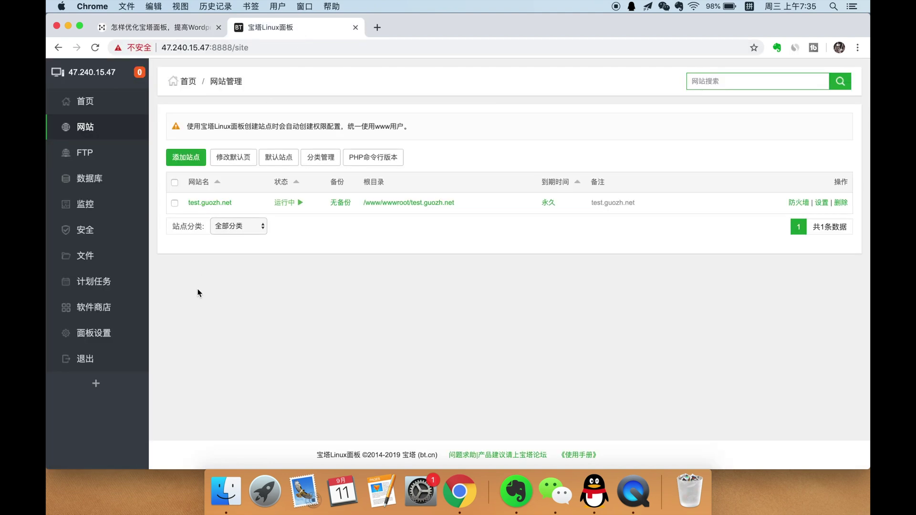
pyautogui.click(104, 285)
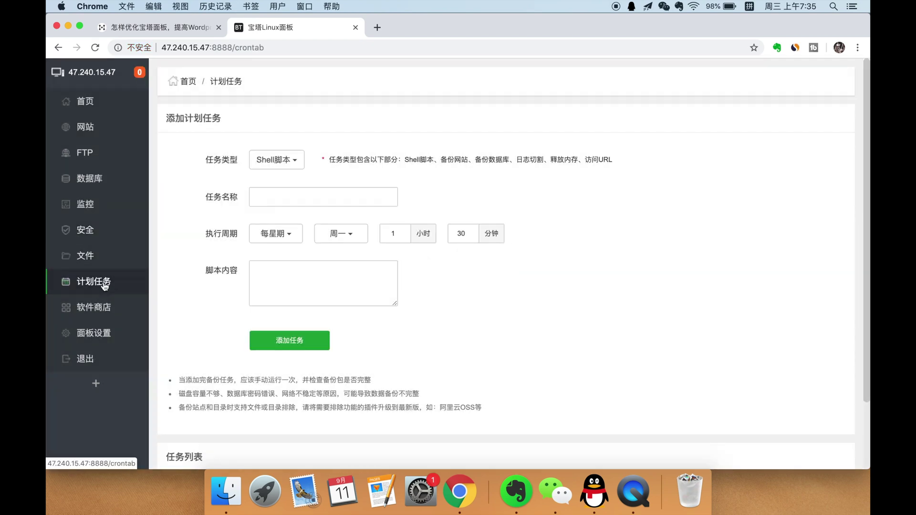
pyautogui.click(285, 162)
pyautogui.click(273, 256)
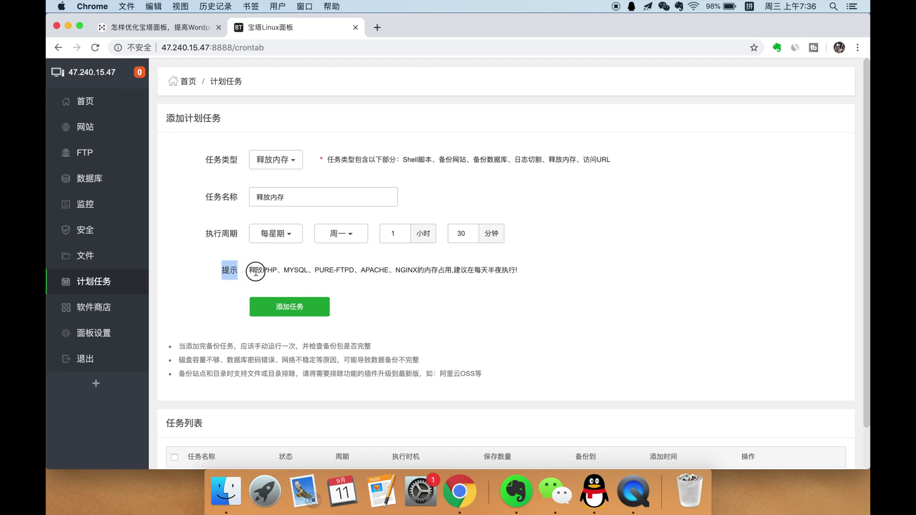
# - Schedule the 释放内存 task to run 每天 at 3:30 and add it to the task list
pyautogui.moveTo(454, 268); pyautogui.dragTo(508, 267)
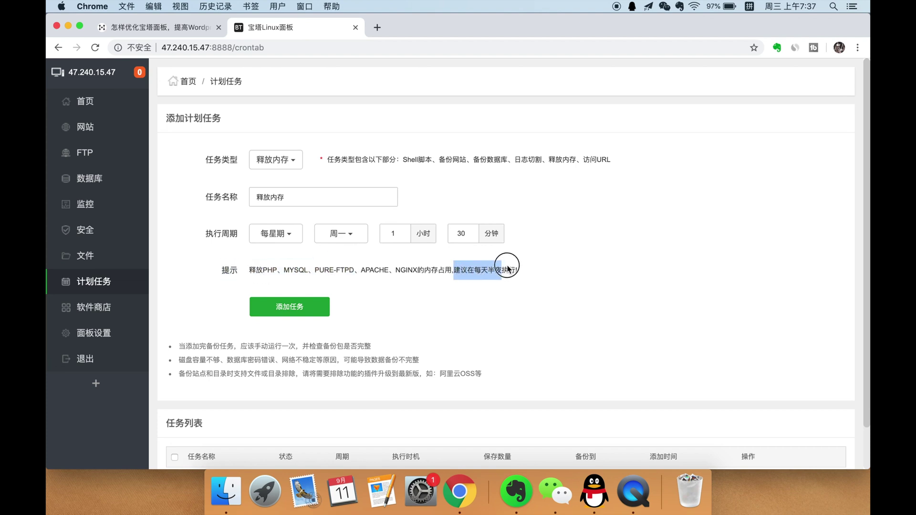
pyautogui.click(275, 234)
pyautogui.click(279, 253)
pyautogui.doubleClick(328, 234)
pyautogui.write('3')
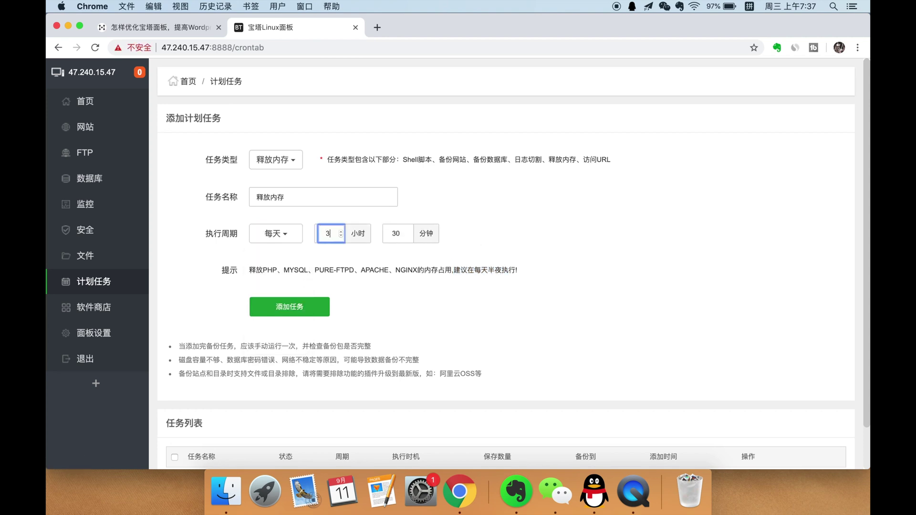
pyautogui.click(305, 306)
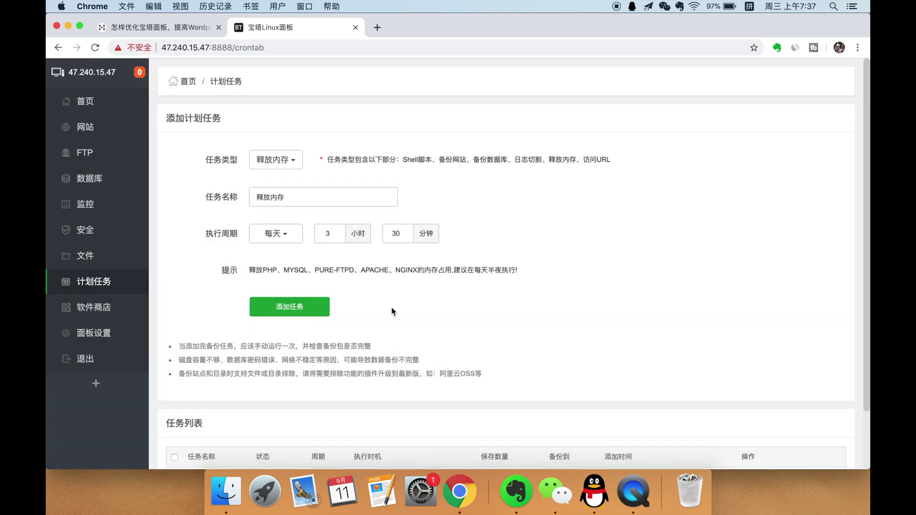
# - Review the outline's 宝塔备份 section with its 数据库备份（定时任务） and 网站备份（手动备份） items
pyautogui.moveTo(293, 306); pyautogui.dragTo(266, 306)
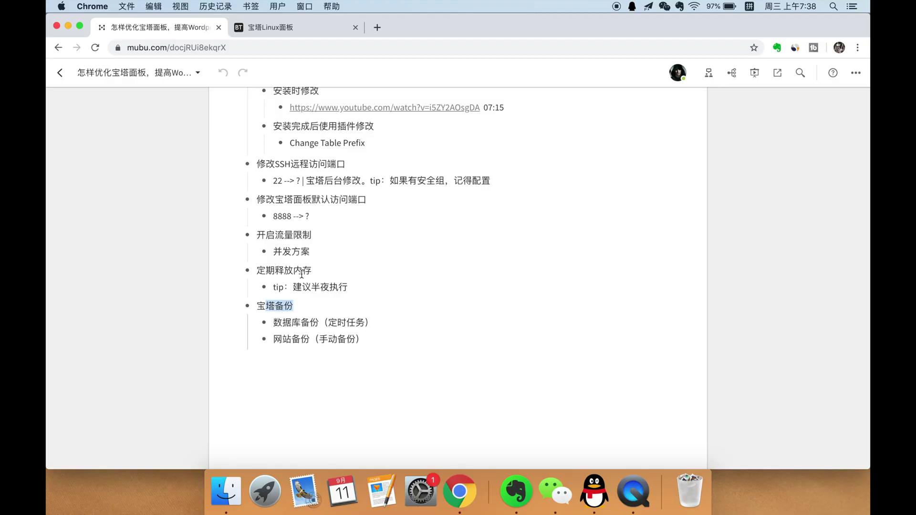
pyautogui.click(300, 306)
pyautogui.moveTo(363, 340); pyautogui.dragTo(276, 321)
pyautogui.click(343, 322)
pyautogui.moveTo(377, 323); pyautogui.dragTo(364, 340)
pyautogui.click(364, 340)
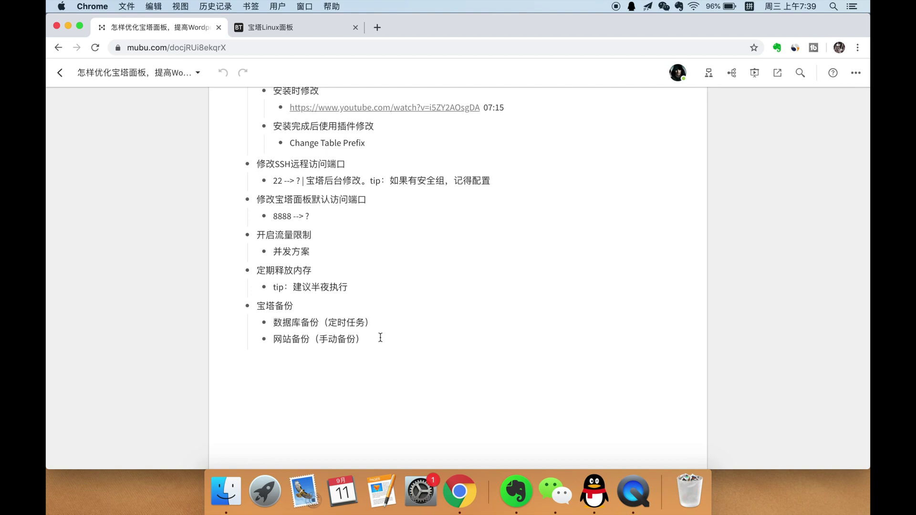
# - Add a 宝塔 scheduled task of type 备份数据库 for test_guo2zh_net, 每星期 周一 at 1:30, to 服务器磁盘, keeping 3 copies
pyautogui.click(323, 28)
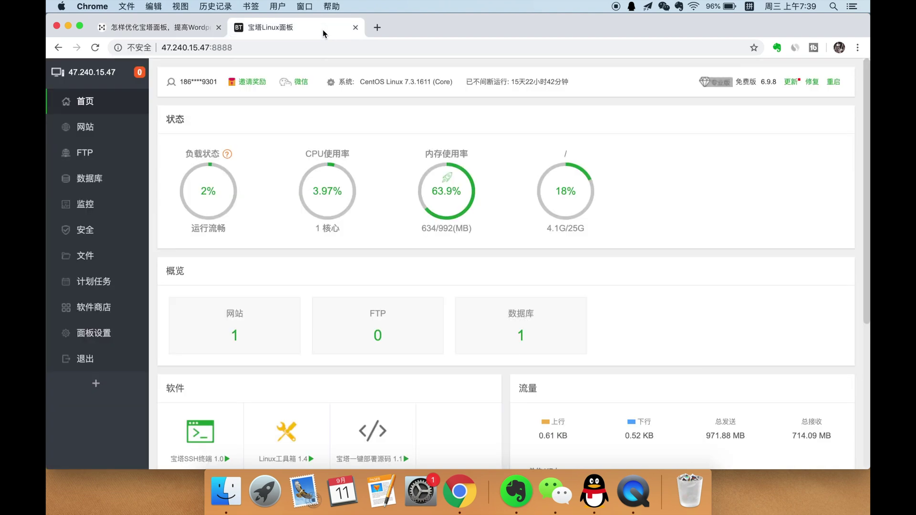
pyautogui.click(99, 287)
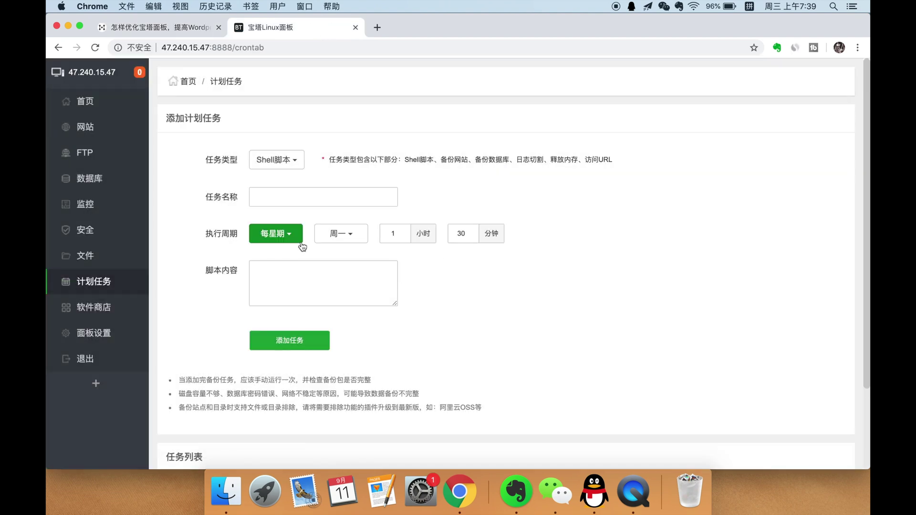
pyautogui.click(285, 165)
pyautogui.click(283, 195)
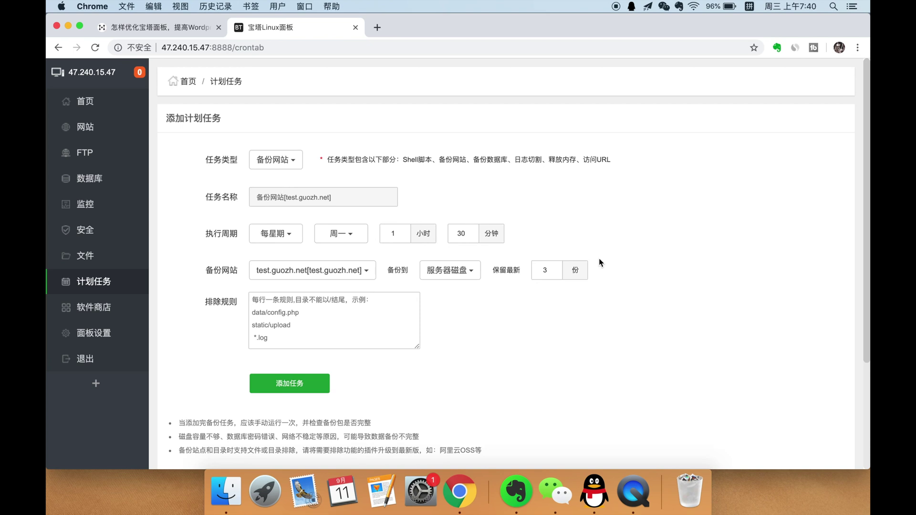
pyautogui.click(279, 161)
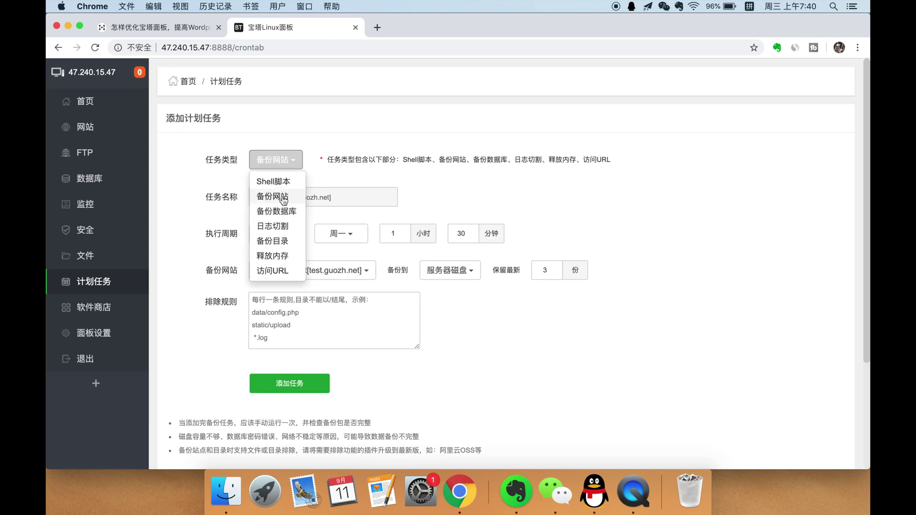
pyautogui.click(281, 210)
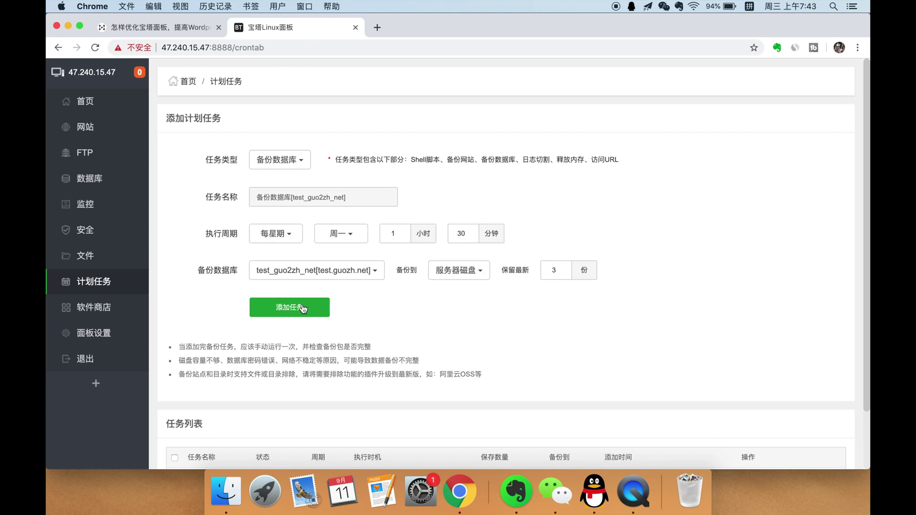
pyautogui.click(302, 309)
pyautogui.scroll(-3, 421, 300)
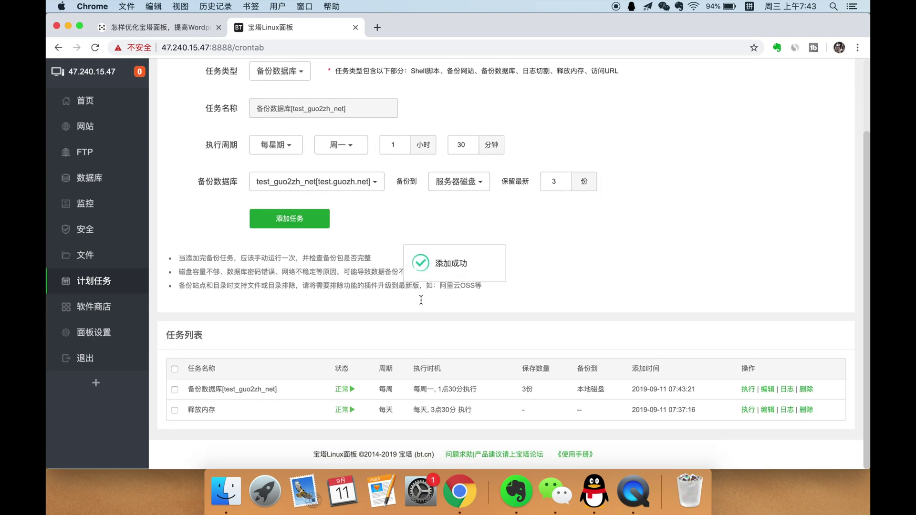
# - Run the scheduled backup task of database test_guo2zh_net once by hand and check its execution log
pyautogui.click(119, 183)
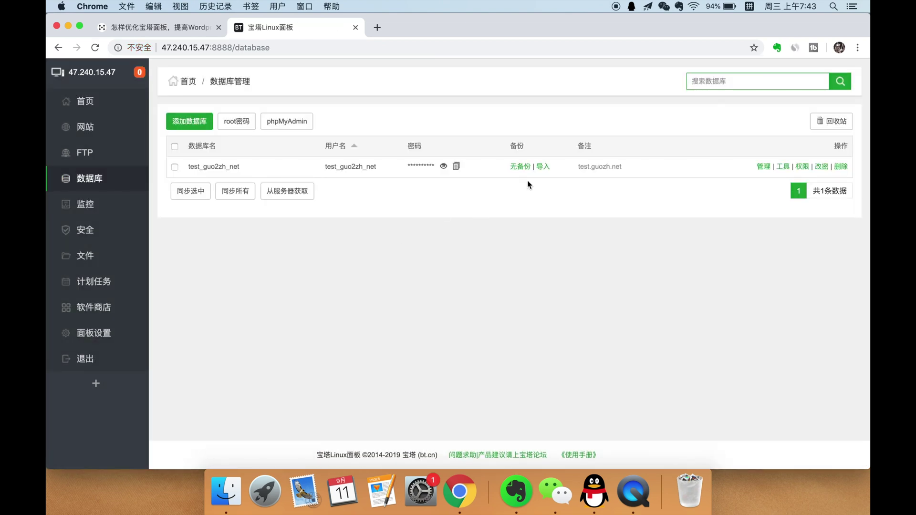
pyautogui.click(92, 281)
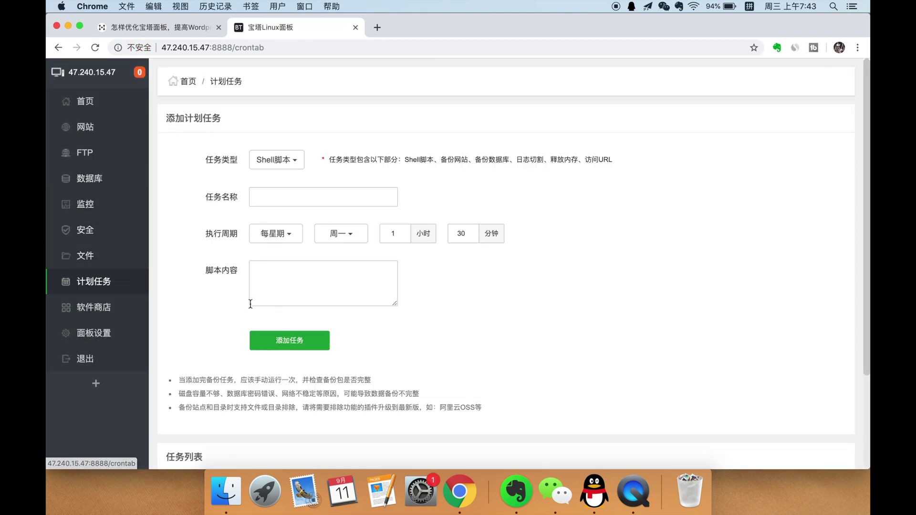
pyautogui.scroll(-5, 258, 334)
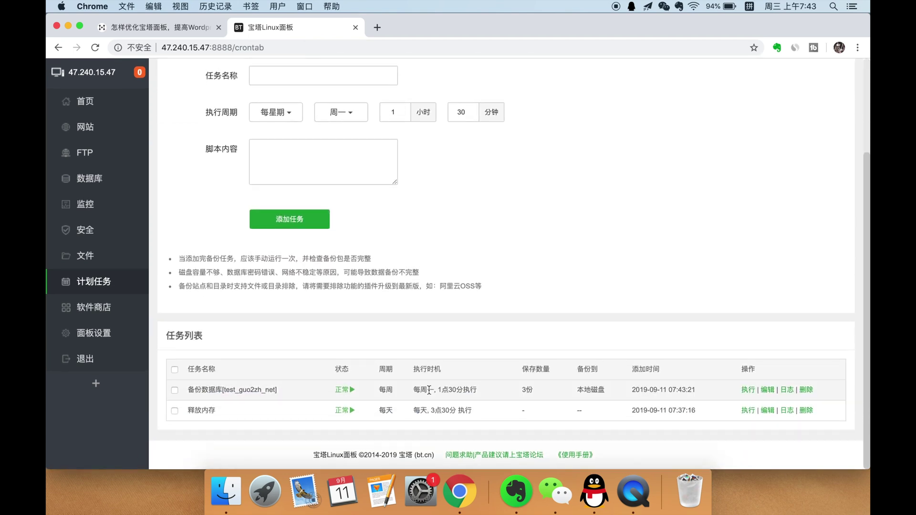
pyautogui.click(747, 389)
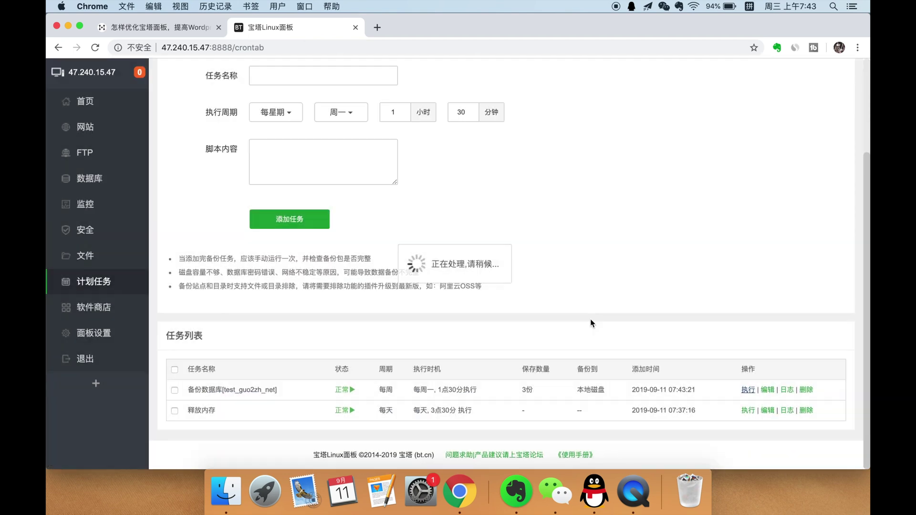
pyautogui.click(786, 389)
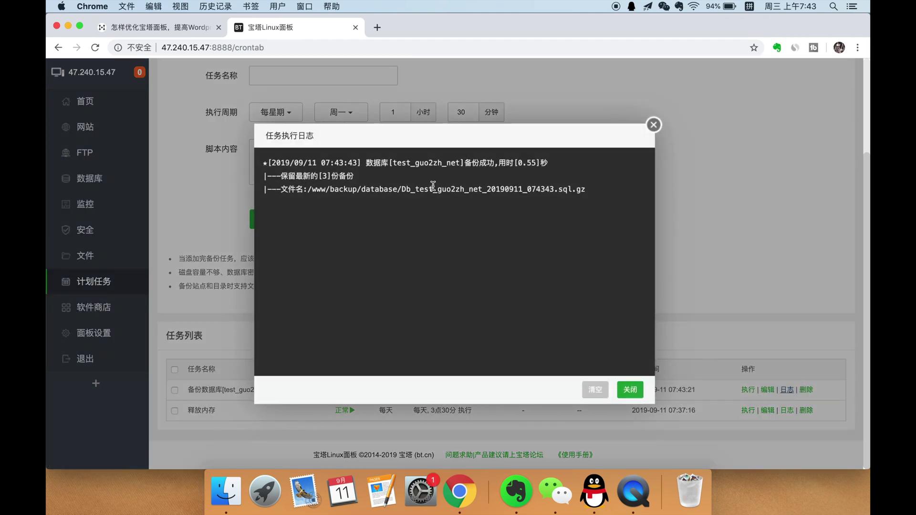
pyautogui.moveTo(367, 188); pyautogui.dragTo(499, 189)
# - Open the backup details of database test_guo2zh_net and download the backup file Db_test_guo2zh_net_20190911_074343.sql.gz
pyautogui.click(107, 179)
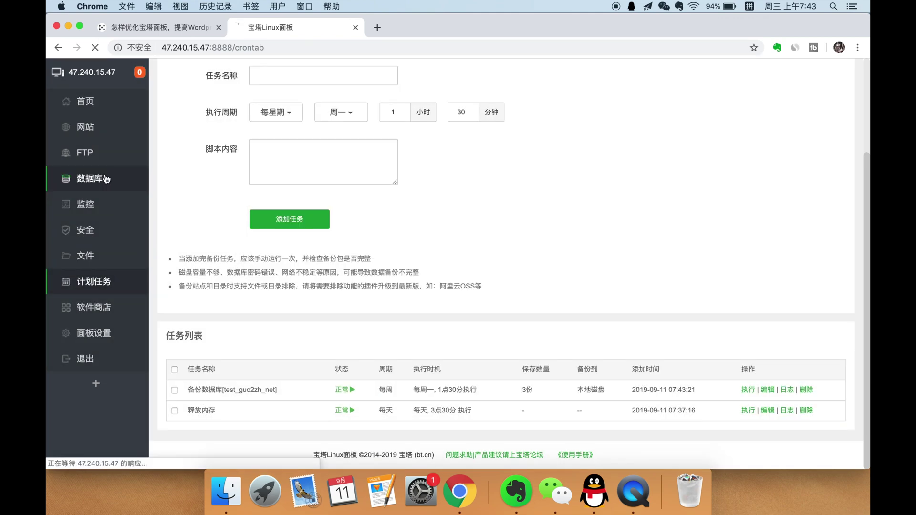
pyautogui.click(519, 167)
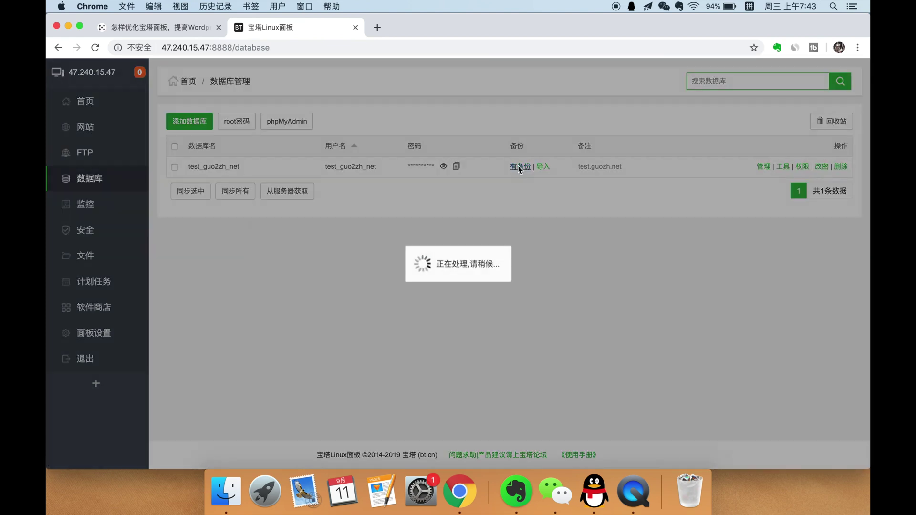
pyautogui.moveTo(498, 304); pyautogui.dragTo(559, 300)
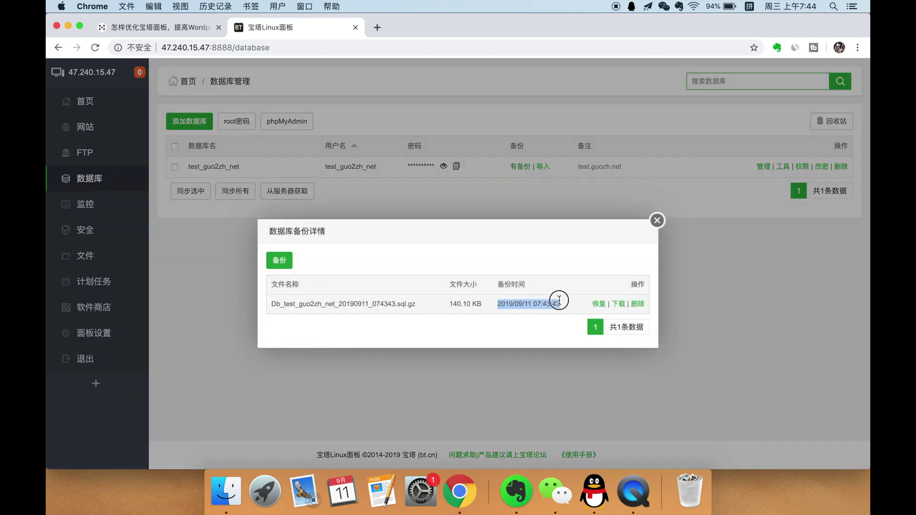
pyautogui.click(616, 301)
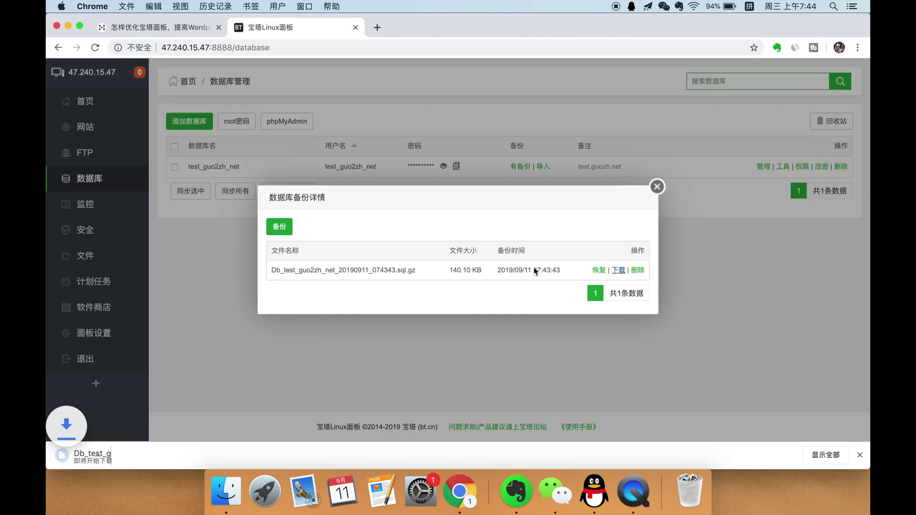
pyautogui.click(156, 283)
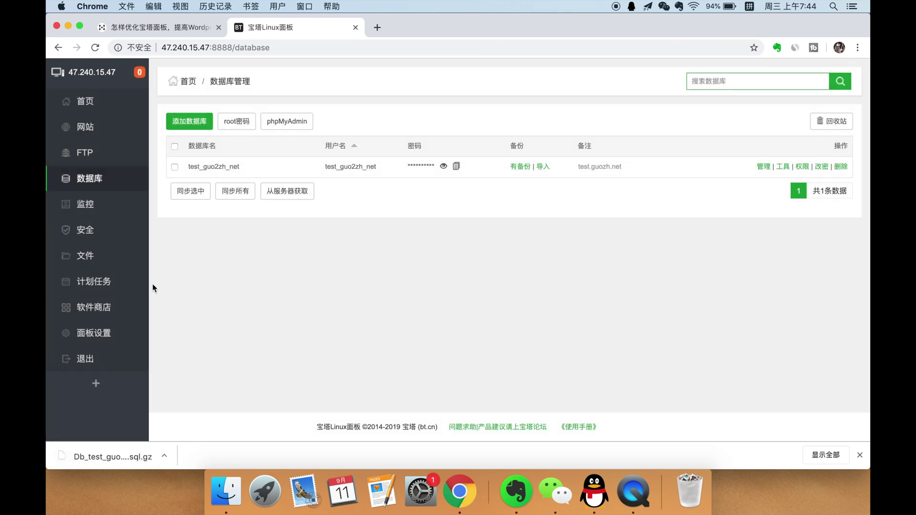
# - Compress all files in /www/wwwroot/test.guozh.net into test.guozh.net.tar.gz using the tar.gz type
pyautogui.click(129, 271)
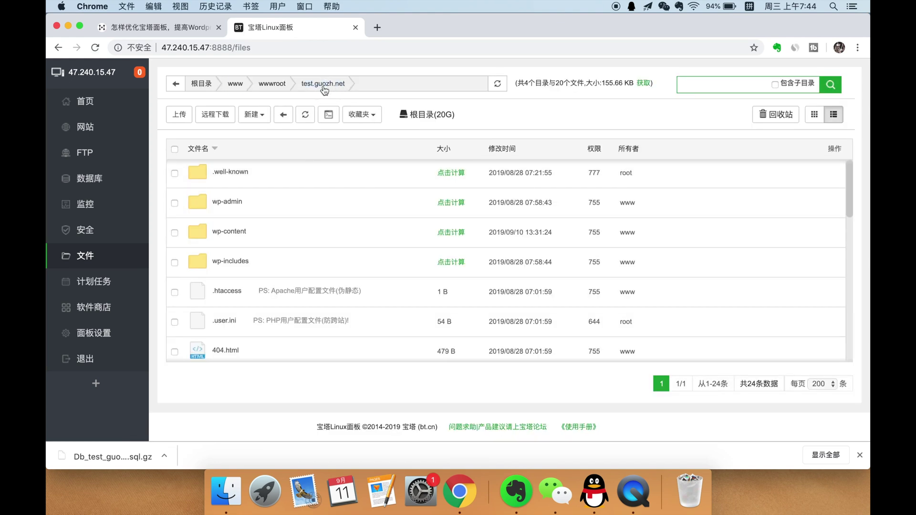
pyautogui.click(175, 149)
pyautogui.click(704, 114)
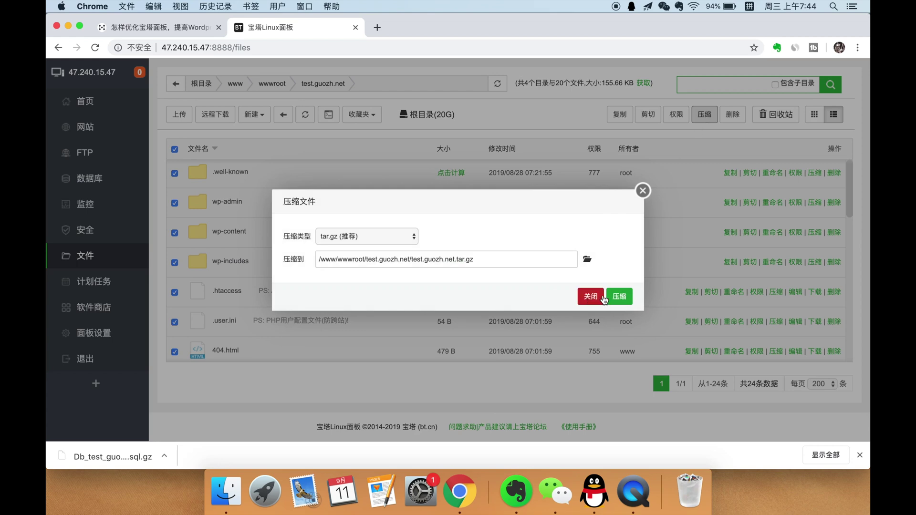
pyautogui.click(618, 298)
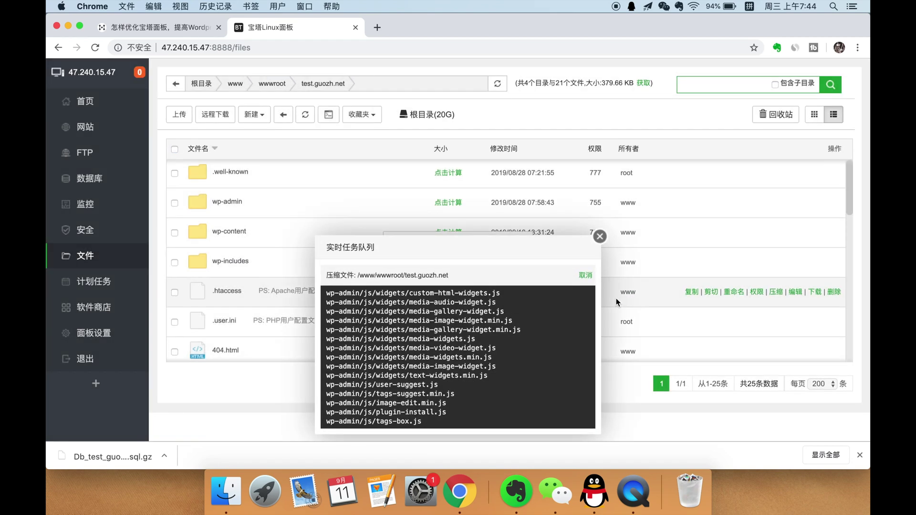
# - Find the archive test.guozh.net.tar.gz in the site folder and download it
pyautogui.scroll(-10, 445, 288)
pyautogui.scroll(10, 445, 288)
pyautogui.scroll(-3, 447, 290)
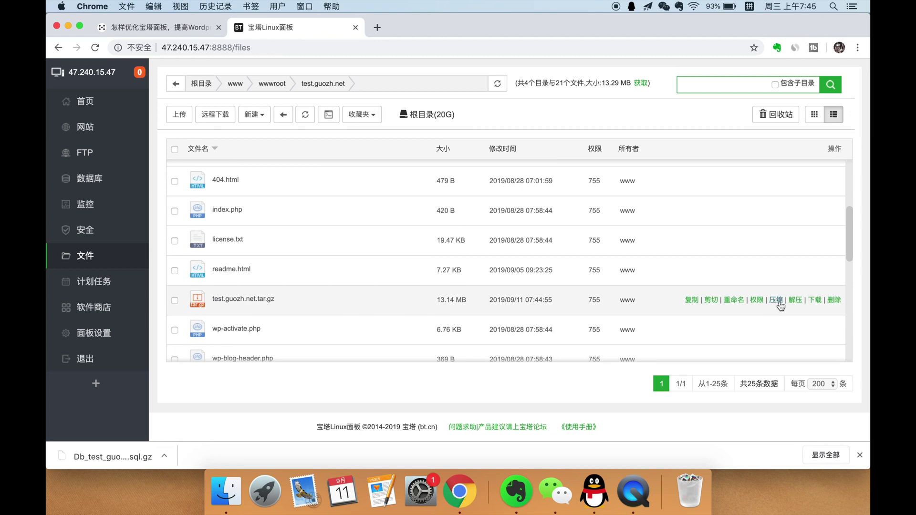
pyautogui.click(815, 300)
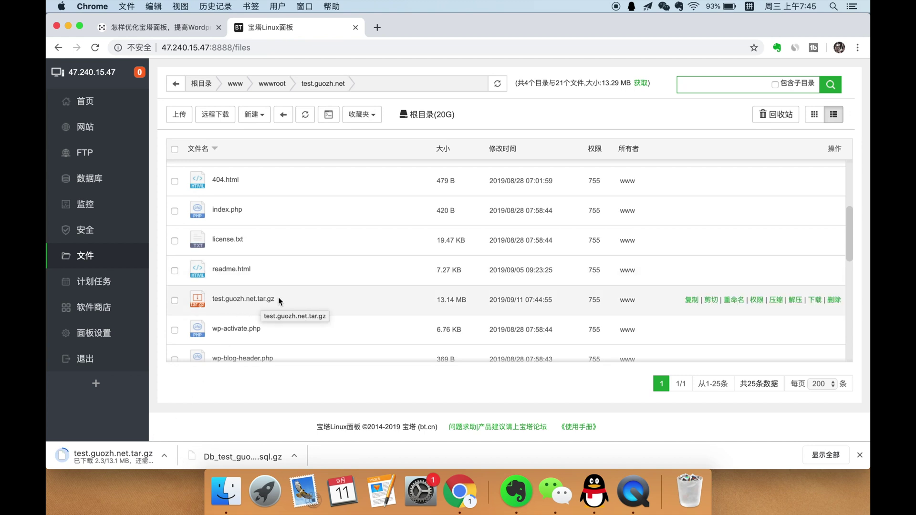
# - Return to the outline and review all its items from the 宝塔备份 section up to the title
pyautogui.click(186, 35)
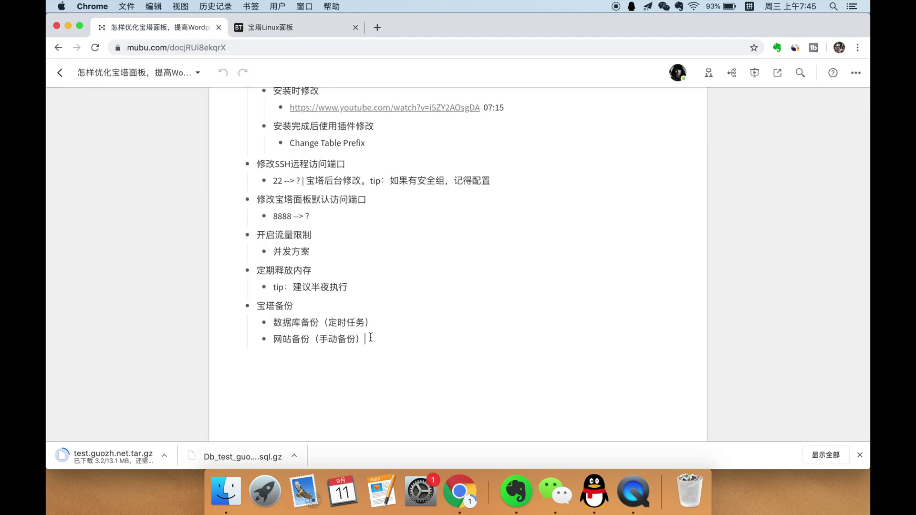
pyautogui.moveTo(367, 339); pyautogui.dragTo(275, 320)
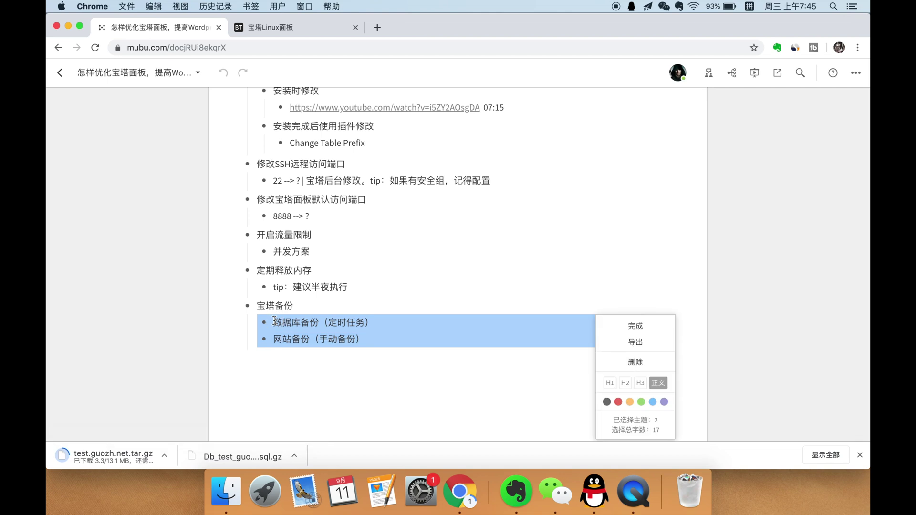
pyautogui.click(492, 311)
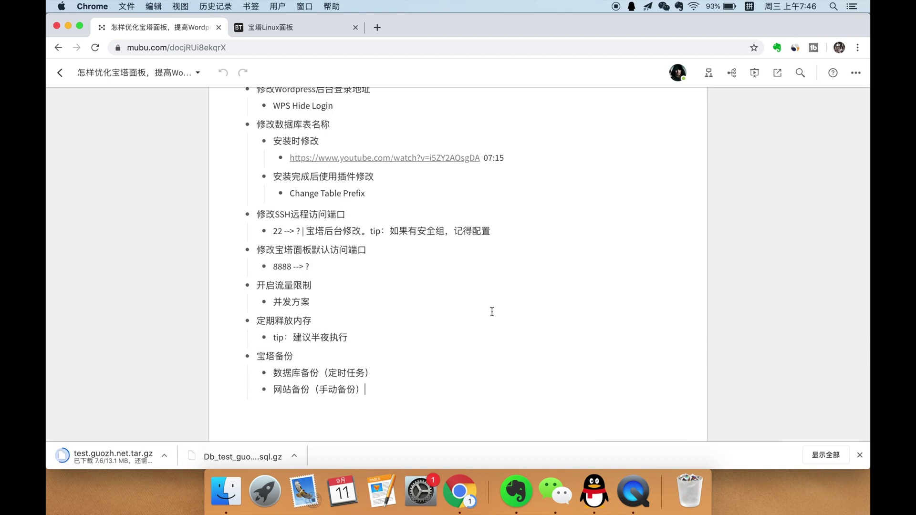
pyautogui.scroll(3, 492, 311)
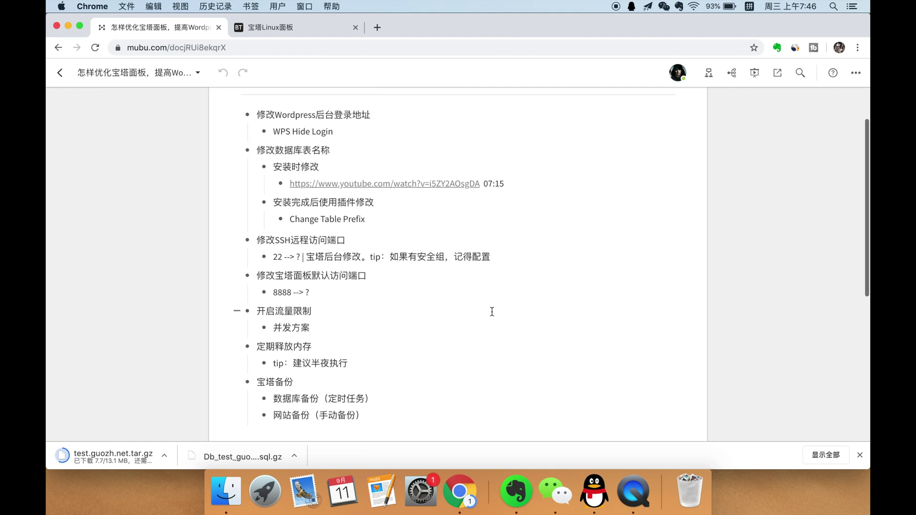
pyautogui.scroll(2, 492, 311)
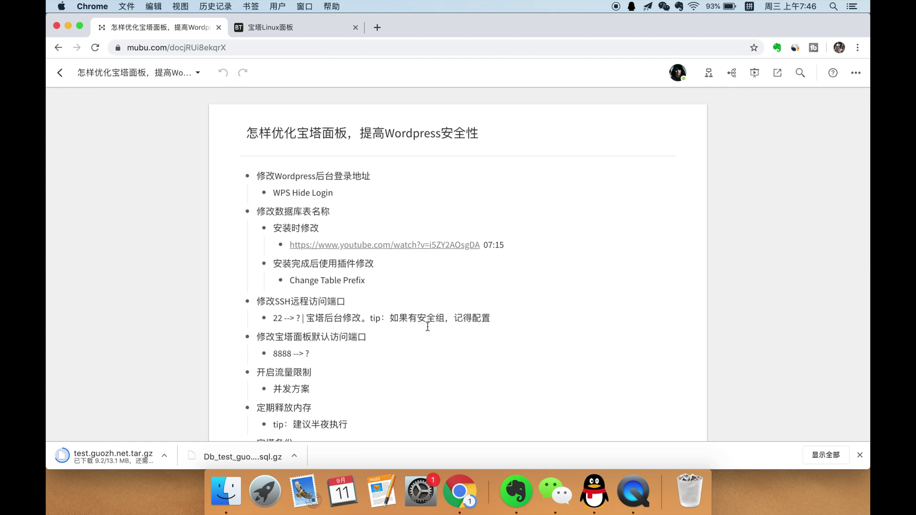
pyautogui.scroll(-6, 427, 326)
pyautogui.scroll(7, 362, 312)
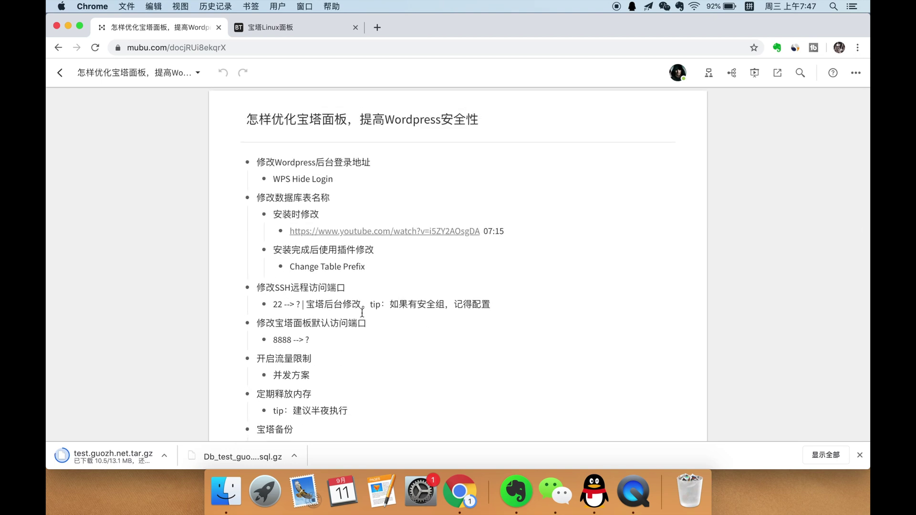